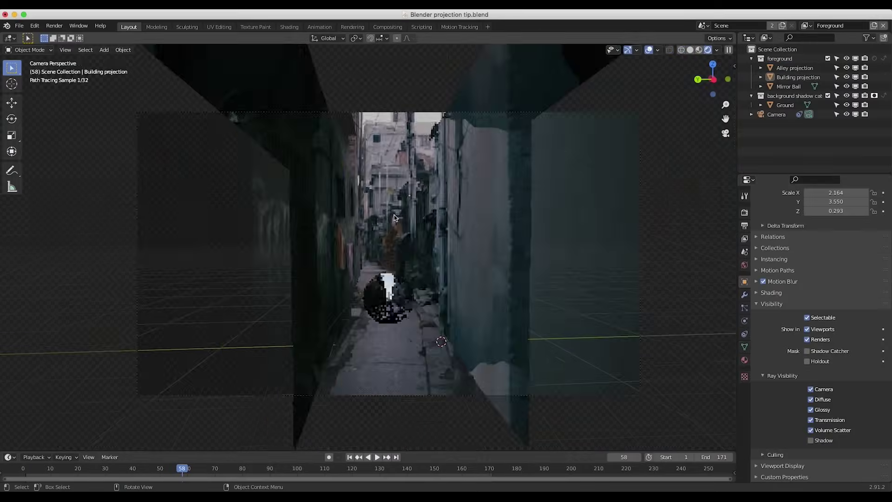
{"action": "middle_click_drag", "start_coordinate": [354, 242], "coordinate": [394, 218]}
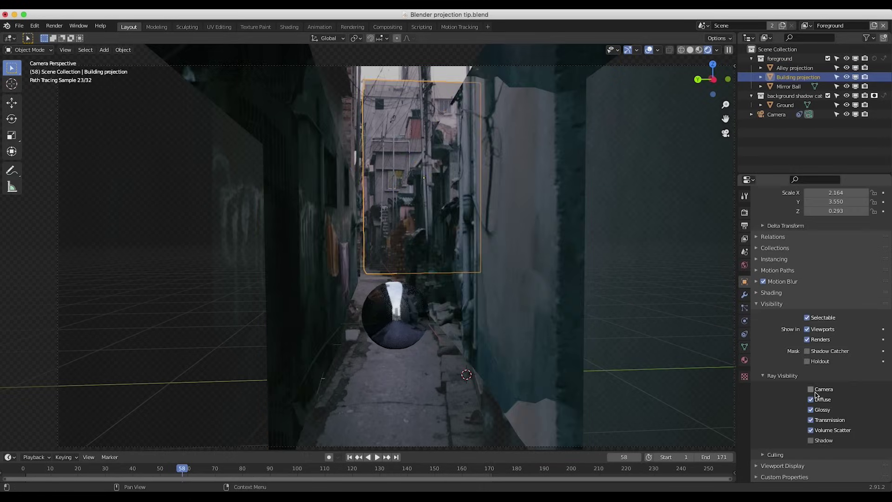
{"action": "middle_click_drag", "start_coordinate": [358, 238], "coordinate": [394, 218]}
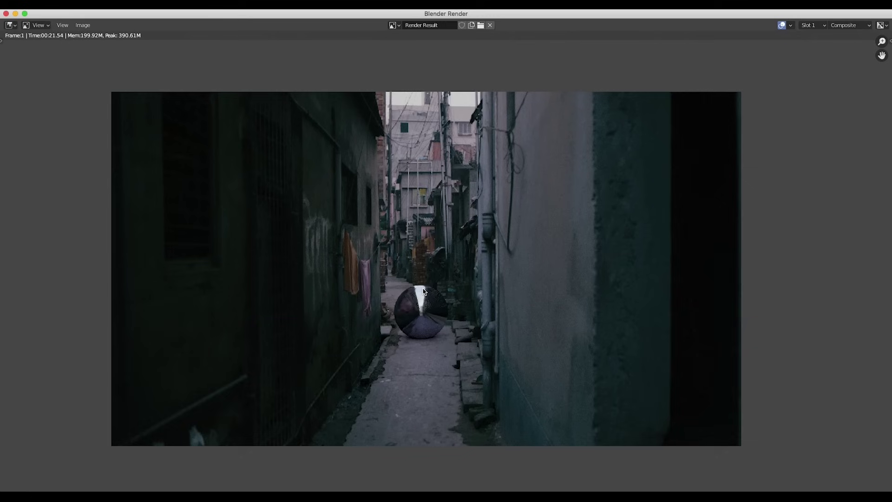
{"action": "scroll", "coordinate": [422, 291], "scroll_direction": "up", "scroll_amount": 5}
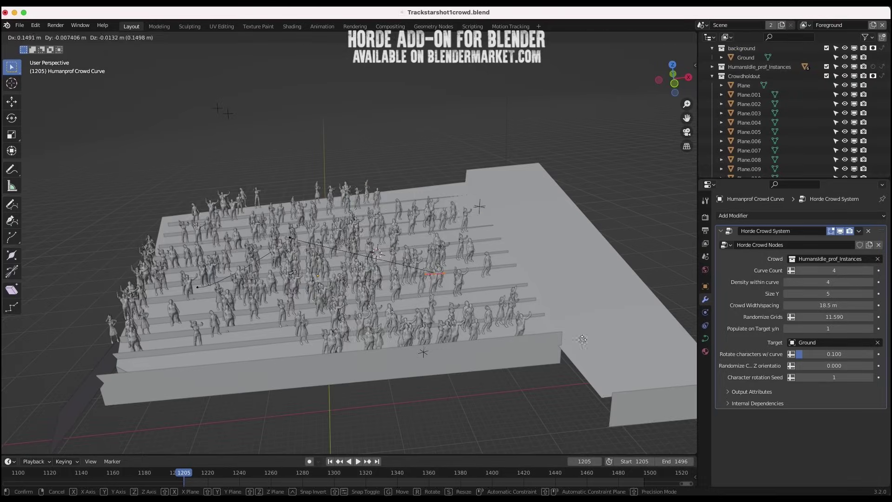
Step: Move the selected point of the Humanprof Crowd Curve to shift the crowd across the stands
{"action": "key", "text": "g"}
{"action": "left_click", "coordinate": [607, 335]}
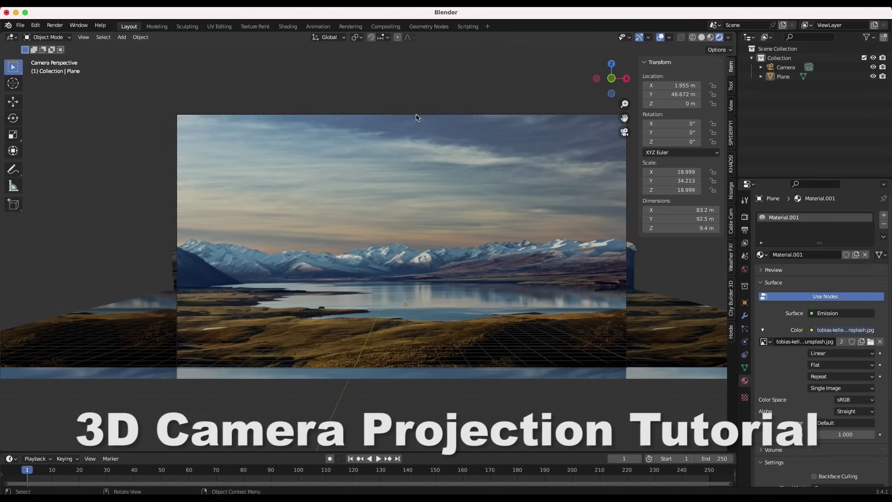
Step: Select the camera and move it along its local Z axis to preview parallax in the projected mountain scene
{"action": "middle_click_drag", "start_coordinate": [403, 311], "coordinate": [388, 297]}
{"action": "left_click", "coordinate": [82, 37]}
{"action": "key", "text": "g"}
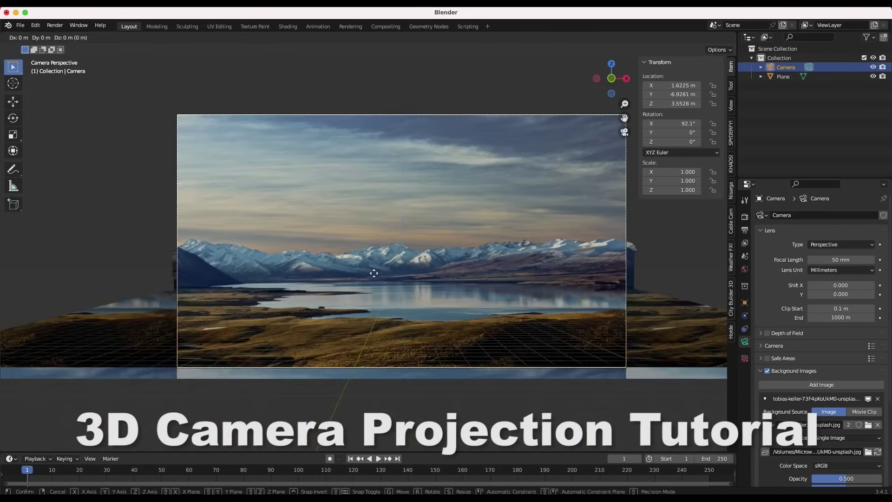
{"action": "key", "text": "z"}
{"action": "key", "text": "z"}
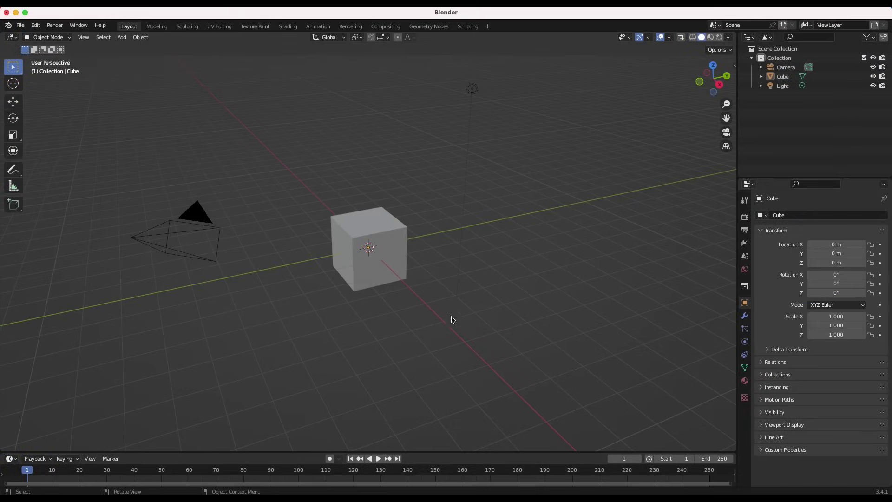
Step: View the mountain lake reference photo in the image viewer, then close it and return to Blender
{"action": "key", "text": "super+Tab"}
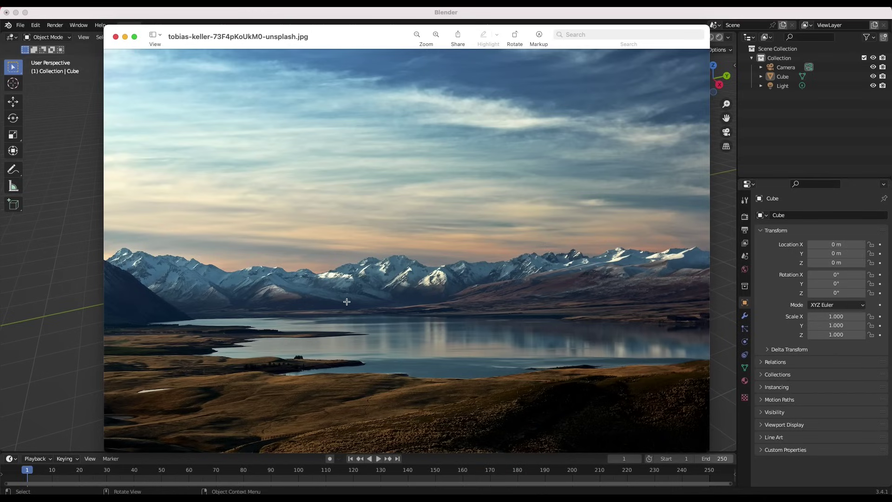
{"action": "left_click", "coordinate": [116, 37]}
{"action": "left_click", "coordinate": [584, 154]}
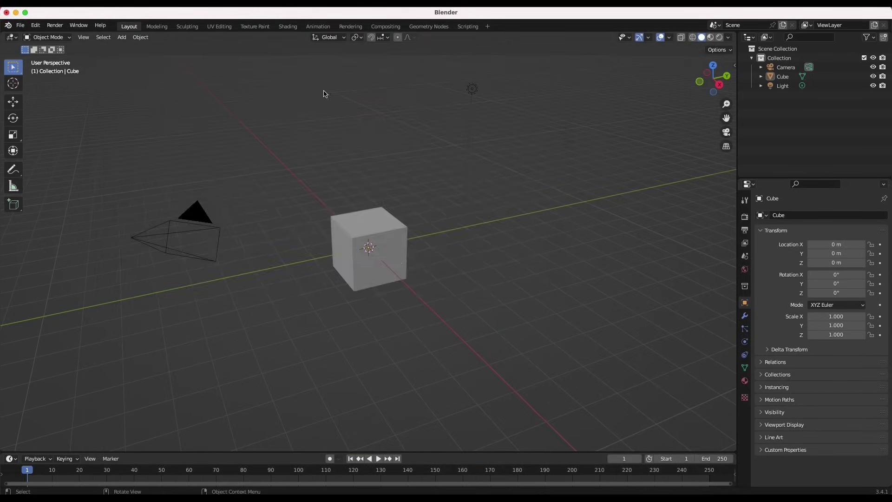
Step: Delete the default cube and light, keeping only the camera in the scene
{"action": "left_click_drag", "start_coordinate": [567, 63], "coordinate": [312, 355]}
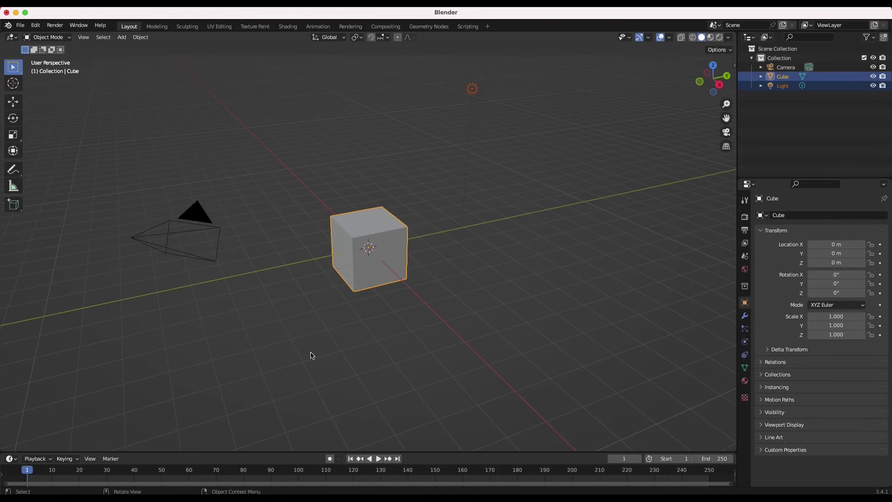
{"action": "key", "text": "x"}
{"action": "left_click", "coordinate": [422, 202]}
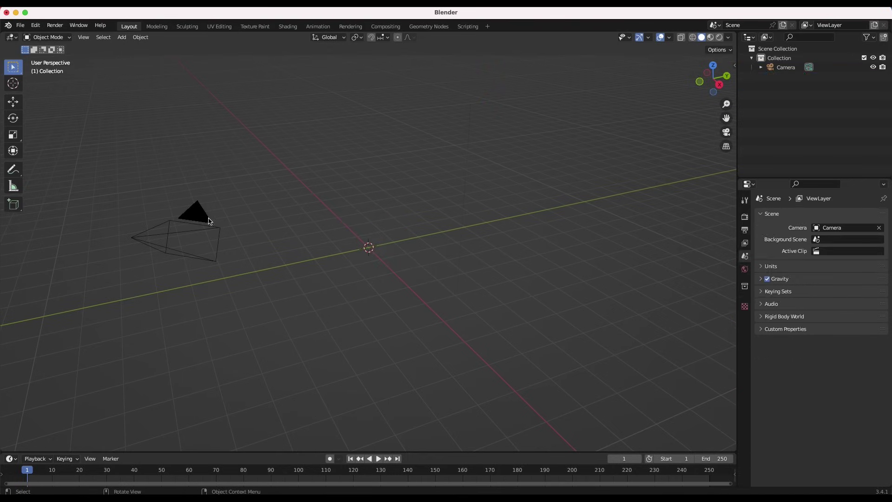
Step: Select the camera, look through it and show its transform values beside the viewport
{"action": "left_click", "coordinate": [207, 217]}
{"action": "left_click", "coordinate": [83, 37]}
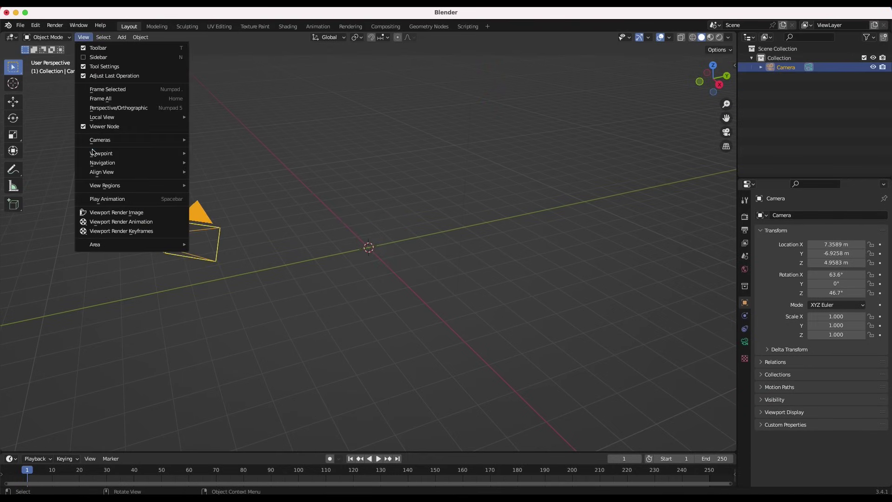
{"action": "mouse_move", "coordinate": [93, 153]}
{"action": "left_click", "coordinate": [222, 153]}
{"action": "key", "text": "KP_0"}
{"action": "key", "text": "n"}
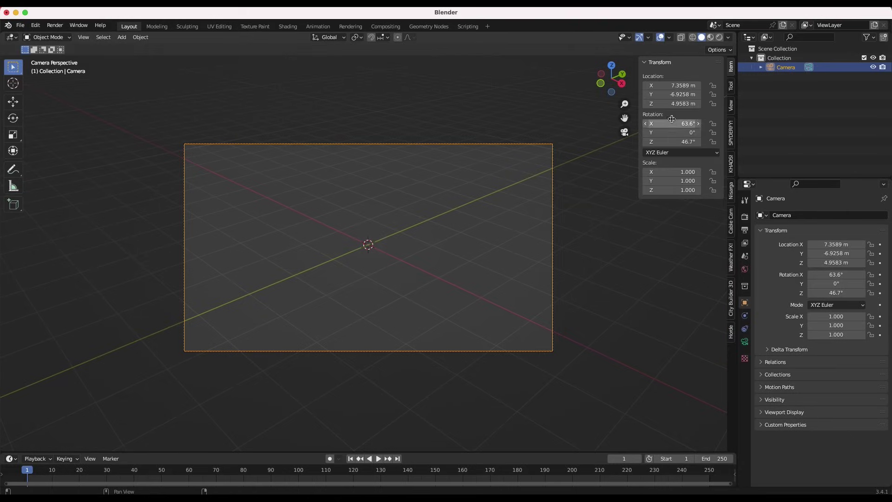
Step: Set the camera's X and Z rotation to 0°
{"action": "left_click", "coordinate": [670, 123]}
{"action": "type", "text": "9"}
{"action": "key", "text": "Return"}
{"action": "left_click", "coordinate": [678, 142]}
{"action": "type", "text": "0"}
{"action": "key", "text": "Return"}
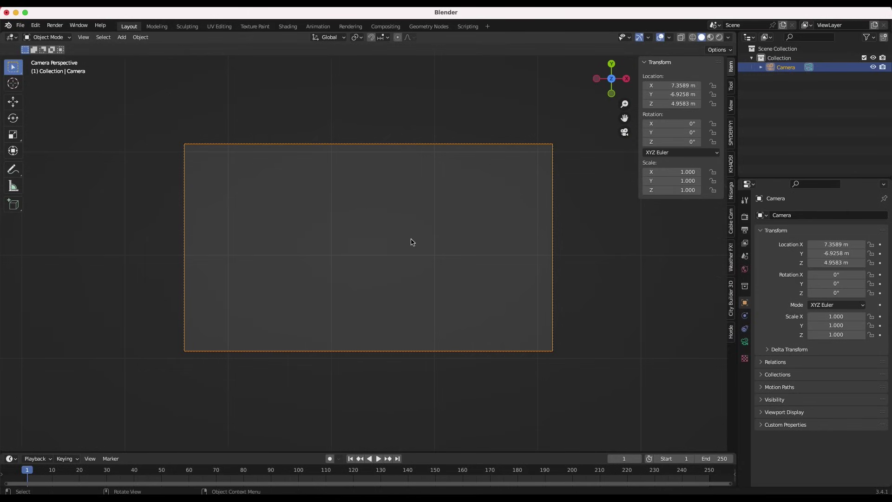
Step: Rotate the camera 90° about the global X axis so it faces the horizon
{"action": "key", "text": "r"}
{"action": "key", "text": "x"}
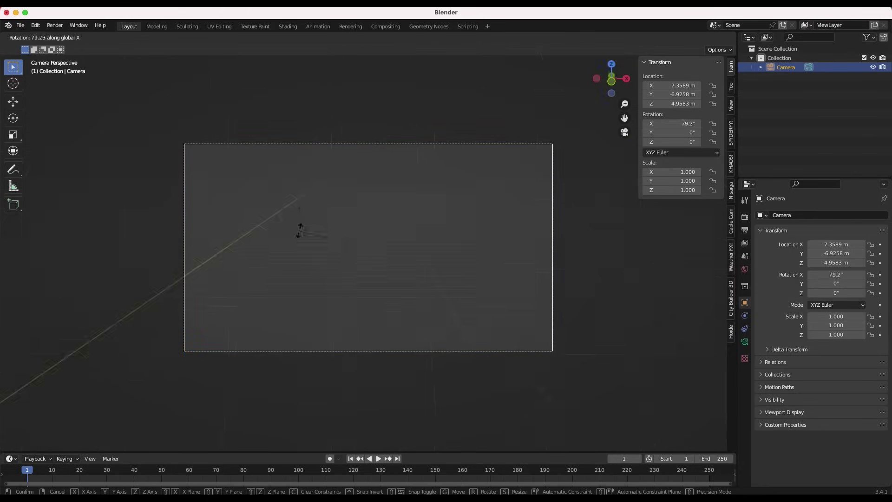
{"action": "type", "text": "90"}
{"action": "key", "text": "Return"}
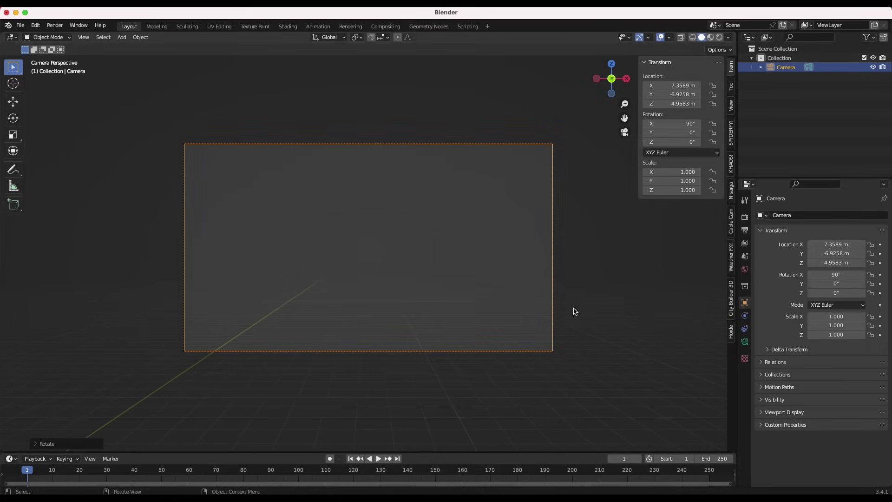
Step: Add the mountain lake JPG as the camera's background image
{"action": "left_click", "coordinate": [745, 343]}
{"action": "left_click", "coordinate": [762, 371]}
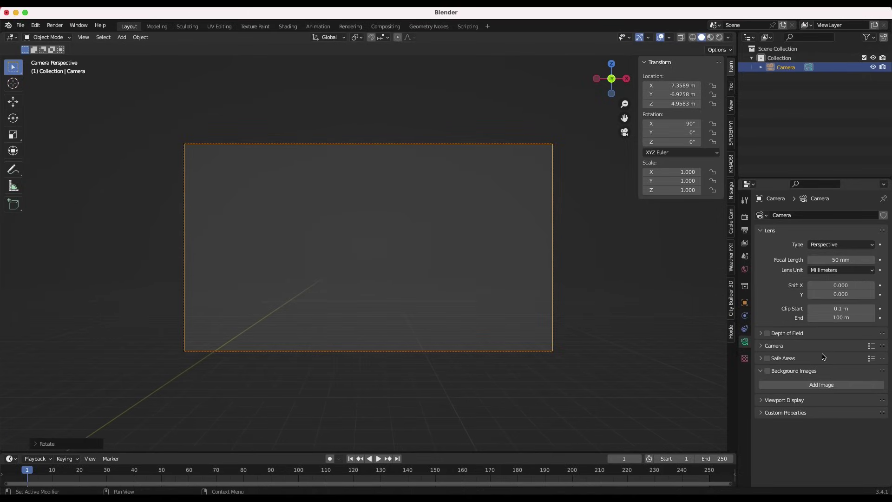
{"action": "left_click", "coordinate": [825, 385]}
{"action": "left_click", "coordinate": [812, 426]}
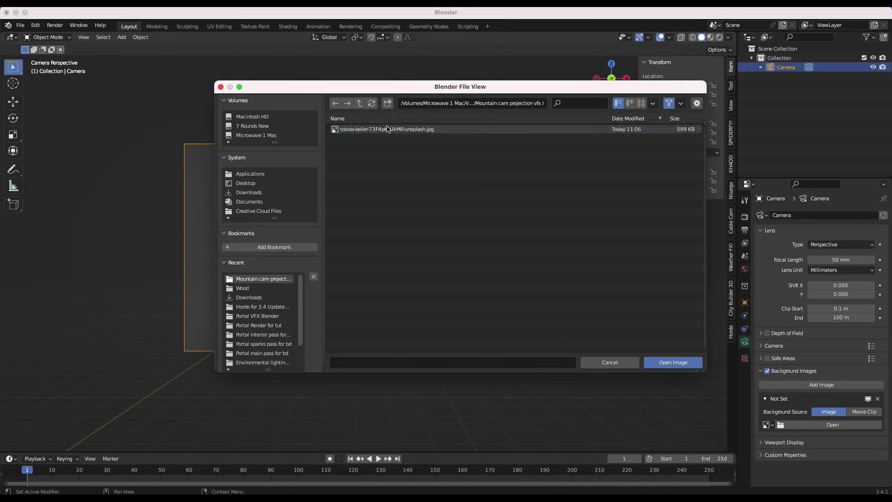
{"action": "left_click", "coordinate": [395, 126]}
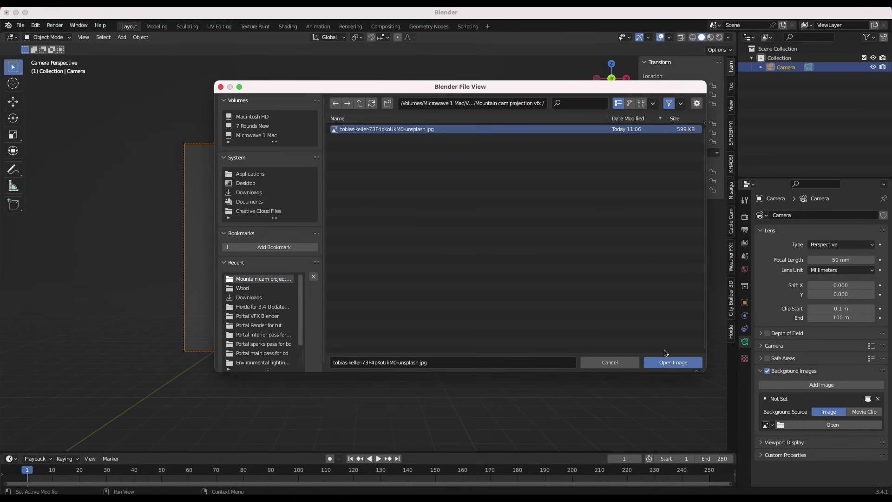
{"action": "left_click", "coordinate": [667, 361]}
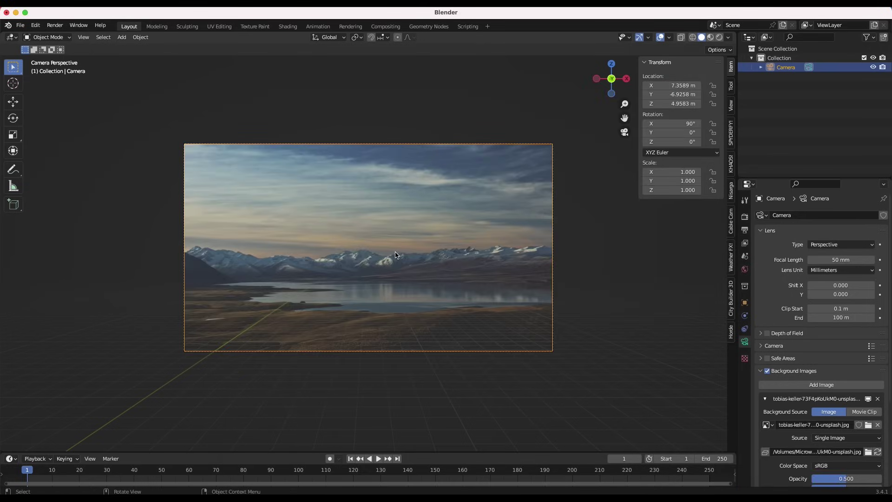
Step: Align the camera with the photo's ground: place it at about X 1.62, Y -6.93, Z 3.55 m with X rotation about 92.1°
{"action": "key", "text": "g"}
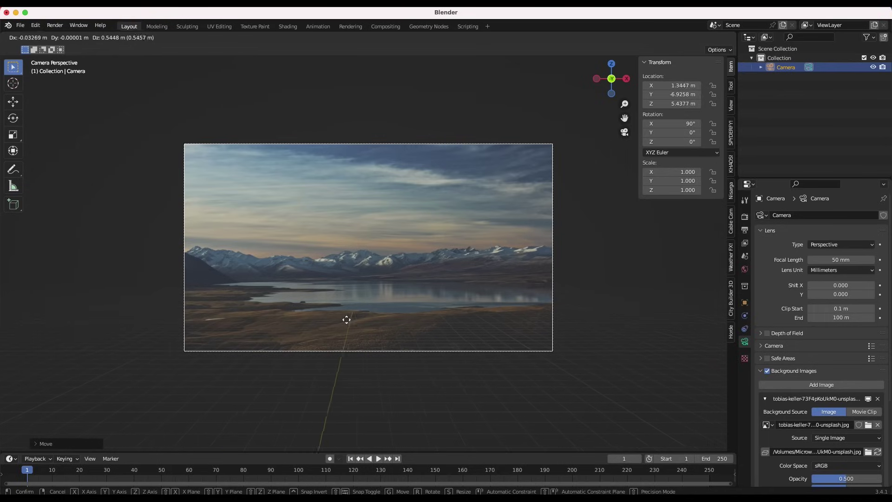
{"action": "left_click", "coordinate": [364, 320]}
{"action": "key", "text": "g"}
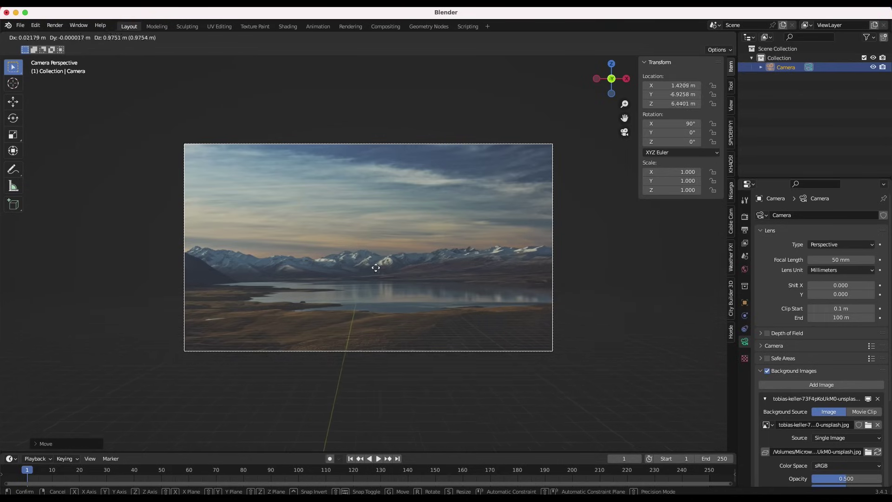
{"action": "key", "text": "r"}
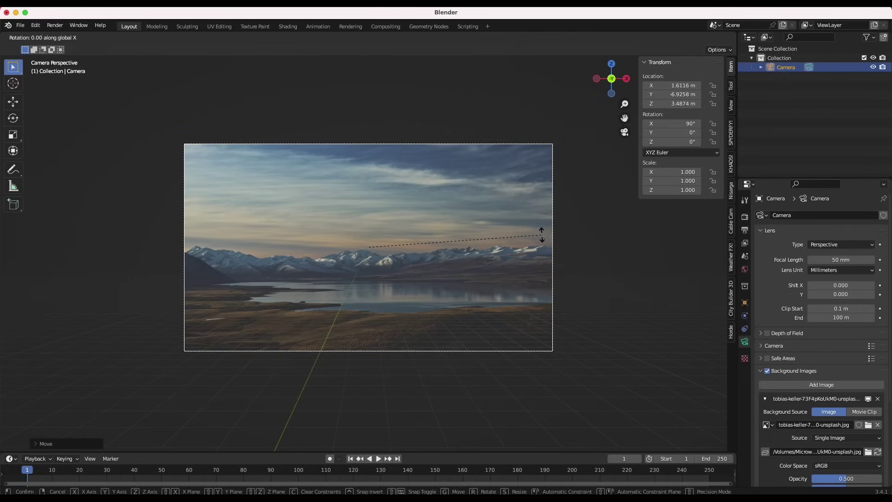
{"action": "key", "text": "x"}
{"action": "left_click", "coordinate": [380, 285]}
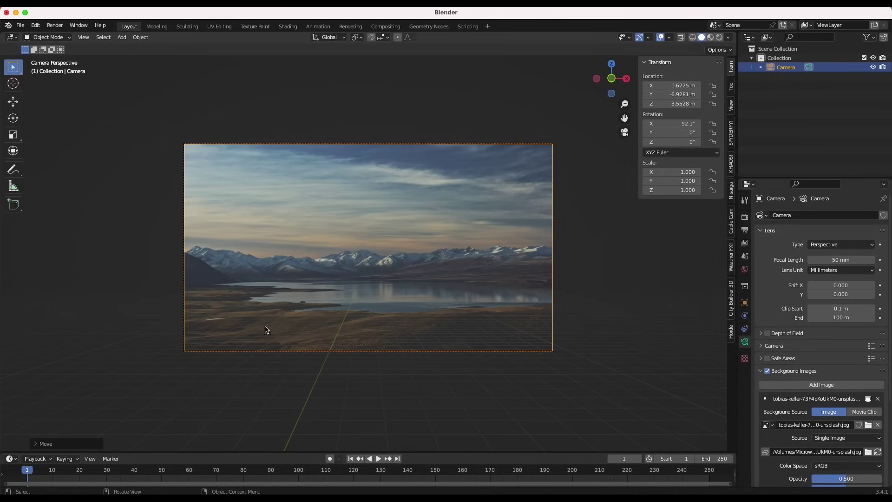
Step: Add a mesh plane and move it away from the camera along Y to about 37.17 m
{"action": "key", "text": "shift+a"}
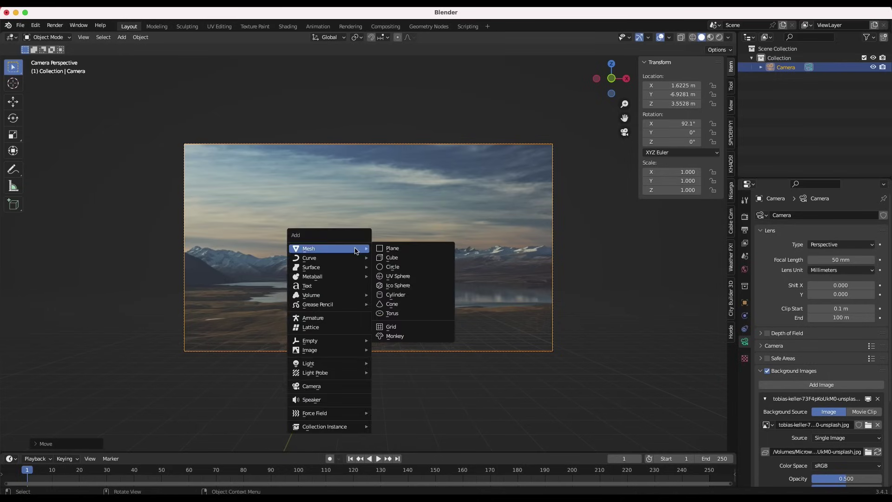
{"action": "left_click", "coordinate": [398, 247]}
{"action": "key", "text": "g"}
{"action": "key", "text": "y"}
{"action": "left_click", "coordinate": [274, 174]}
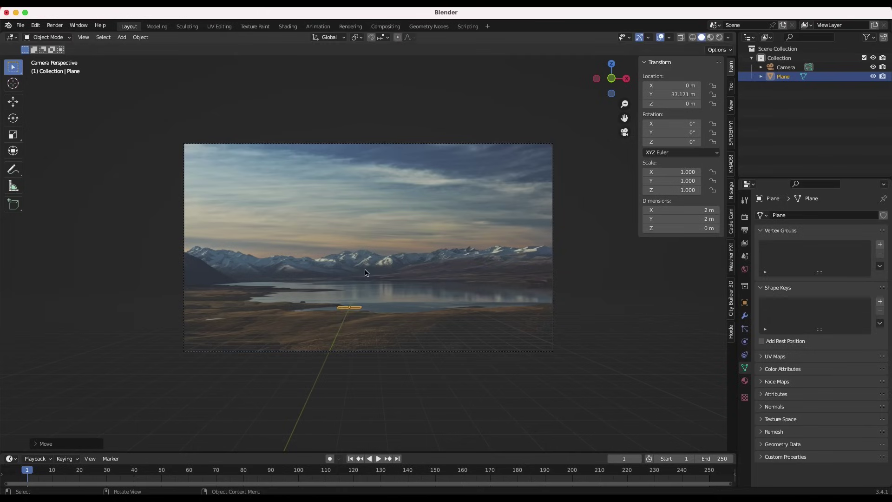
Step: Scale the plane up uniformly by about 19 times, to 38 m by 38 m
{"action": "key", "text": "s"}
{"action": "left_click", "coordinate": [178, 291]}
{"action": "key", "text": "s"}
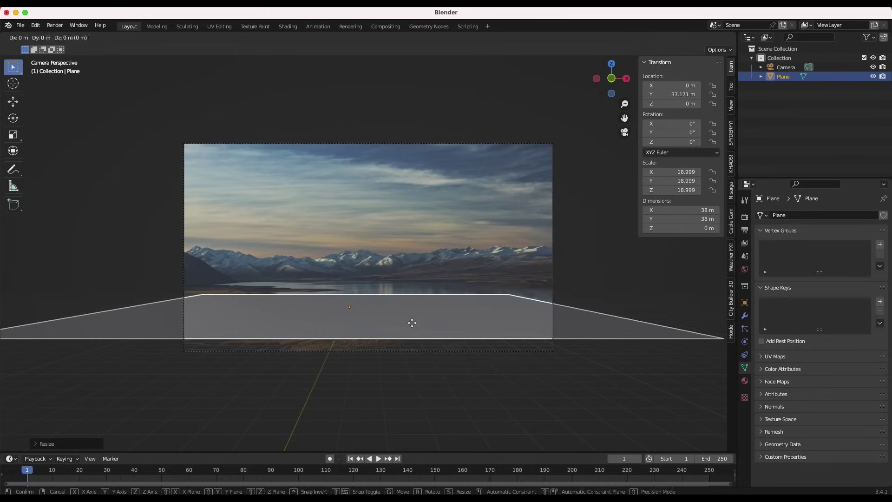
{"action": "left_click", "coordinate": [413, 322]}
Step: Slide the plane horizontally to about X 1.96 m, Y 31.82 m so it covers the photo's foreground
{"action": "key", "text": "g"}
{"action": "key", "text": "y"}
{"action": "key", "text": "shift+z"}
{"action": "left_click", "coordinate": [463, 328]}
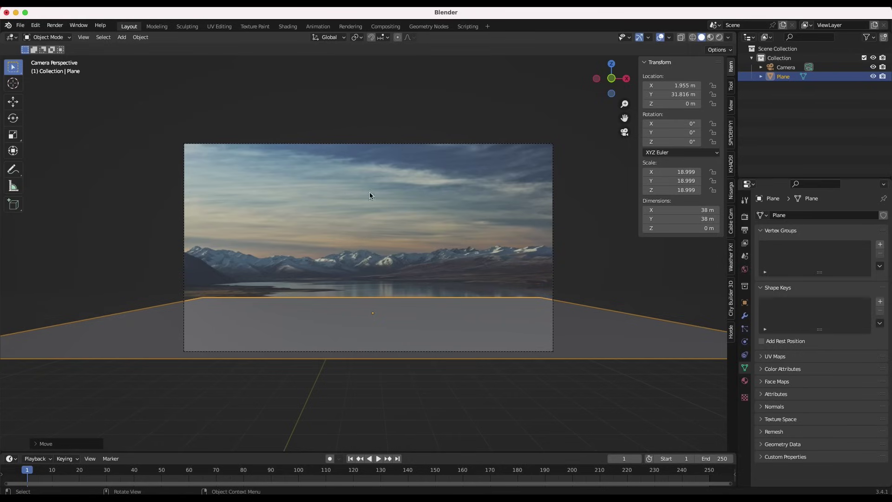
Step: Stretch the plane along Y to about 68.4 m and move it back to about Y 46.67 m
{"action": "key", "text": "s"}
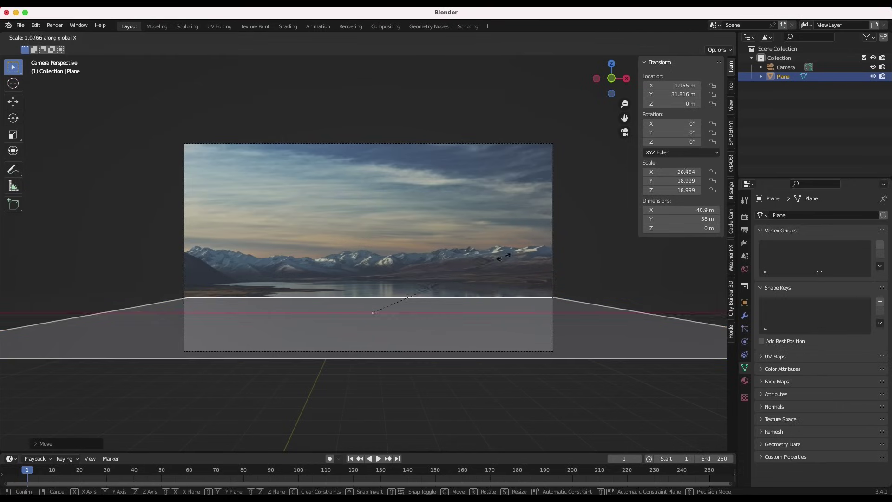
{"action": "key", "text": "y"}
{"action": "left_click", "coordinate": [598, 253]}
{"action": "key", "text": "g"}
{"action": "key", "text": "y"}
{"action": "left_click", "coordinate": [495, 287]}
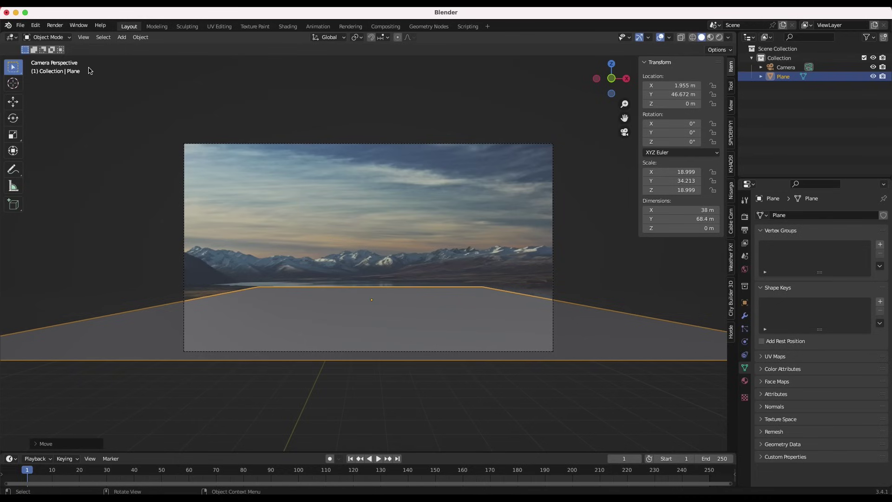
Step: Edit the plane's mesh and scale its far edge along X until it spans slightly more than the camera frame
{"action": "left_click", "coordinate": [46, 39]}
{"action": "left_click", "coordinate": [45, 48]}
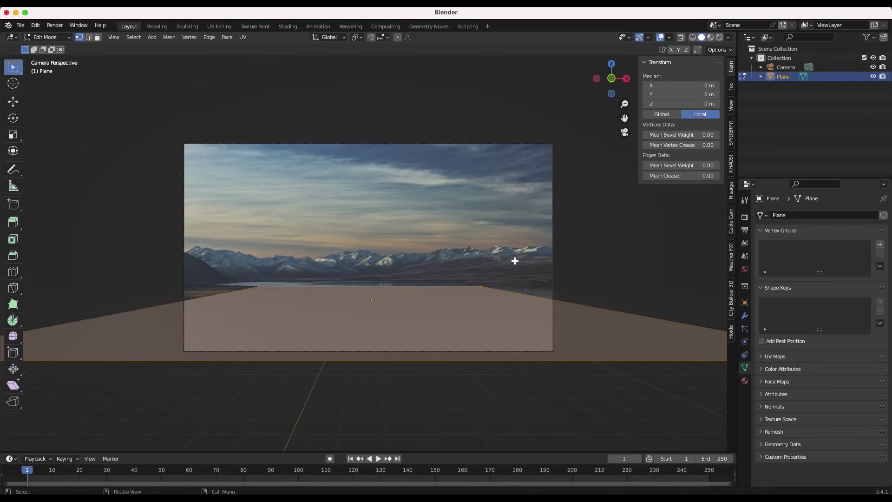
{"action": "left_click_drag", "start_coordinate": [526, 258], "coordinate": [149, 326]}
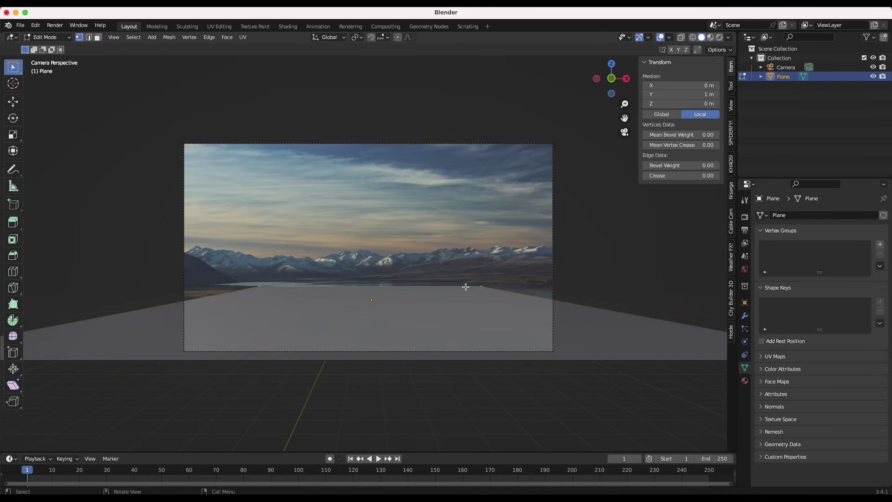
{"action": "key", "text": "s"}
{"action": "key", "text": "x"}
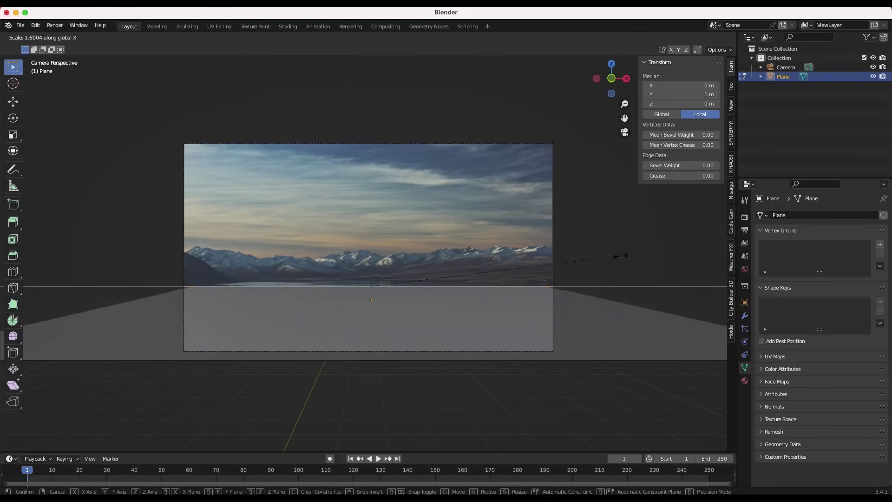
{"action": "left_click", "coordinate": [633, 253]}
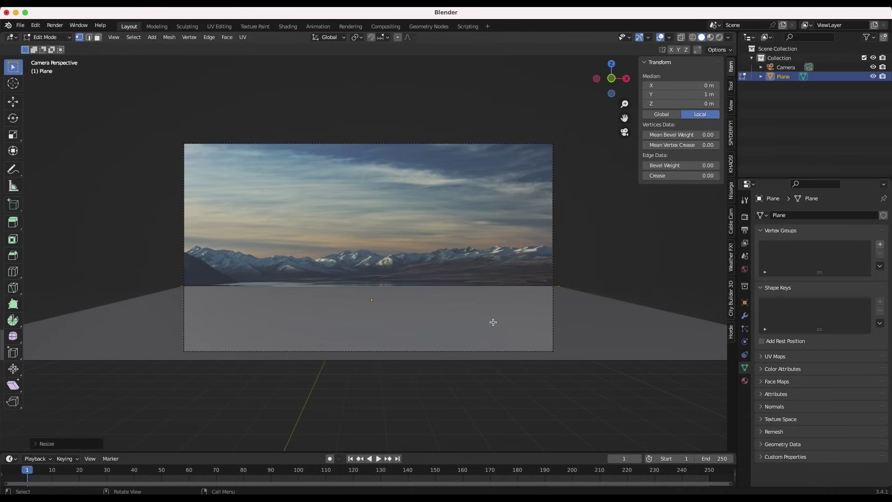
Step: Extrude the plane's far edge straight up along Z to a local height of about 0.36 m, covering the mountains
{"action": "key", "text": "g"}
{"action": "key", "text": "z"}
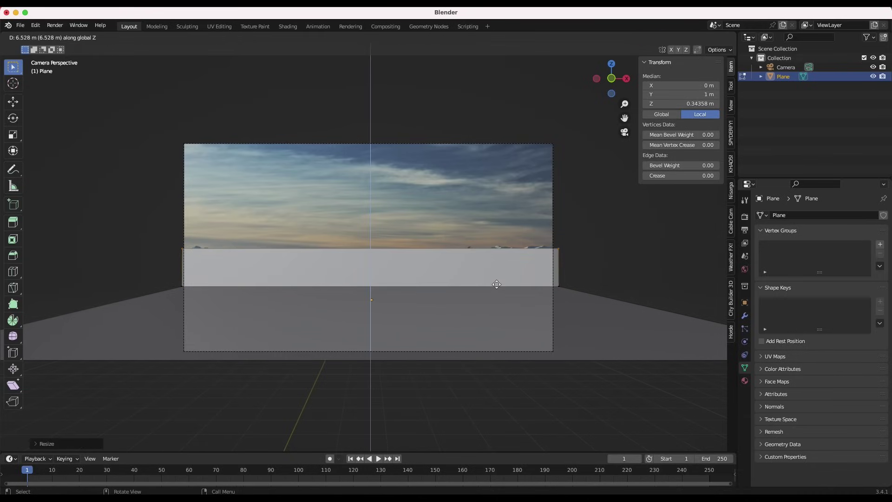
{"action": "left_click", "coordinate": [495, 291]}
Step: Slide the raised far edge back along Y to local Y about 1.70 m and return to the camera view in Object Mode
{"action": "middle_click_drag", "start_coordinate": [495, 291], "coordinate": [262, 288]}
{"action": "key", "text": "g"}
{"action": "key", "text": "y"}
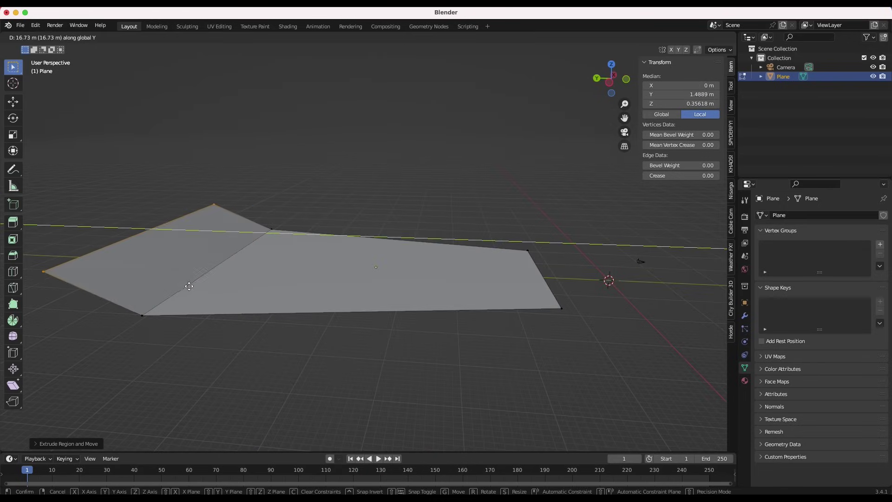
{"action": "left_click", "coordinate": [185, 290]}
{"action": "left_click", "coordinate": [48, 37]}
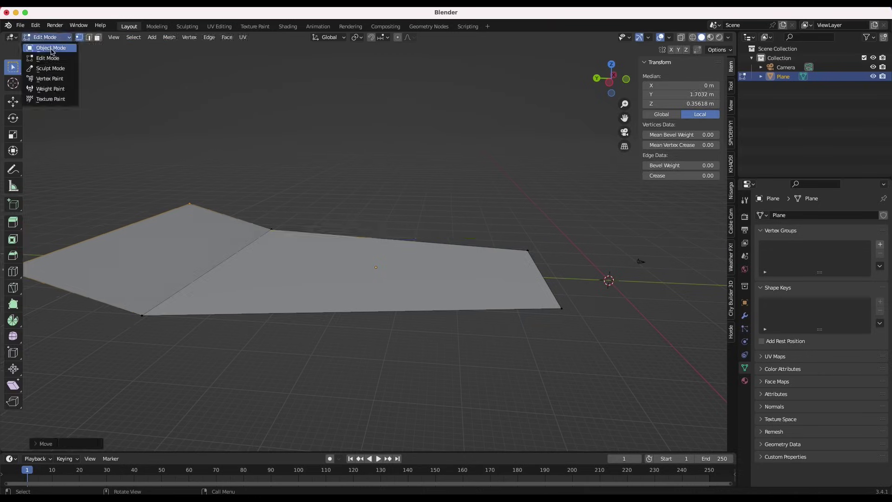
{"action": "left_click", "coordinate": [51, 49]}
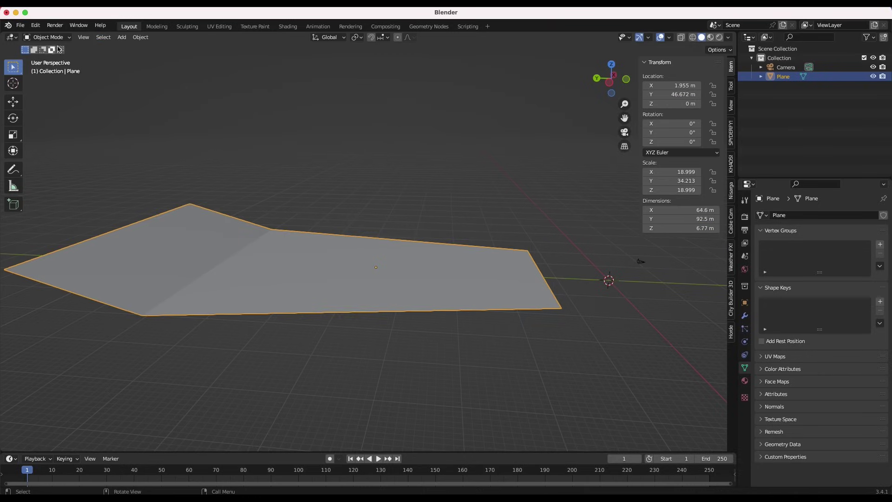
{"action": "left_click", "coordinate": [84, 37]}
{"action": "mouse_move", "coordinate": [97, 157]}
{"action": "left_click", "coordinate": [200, 153]}
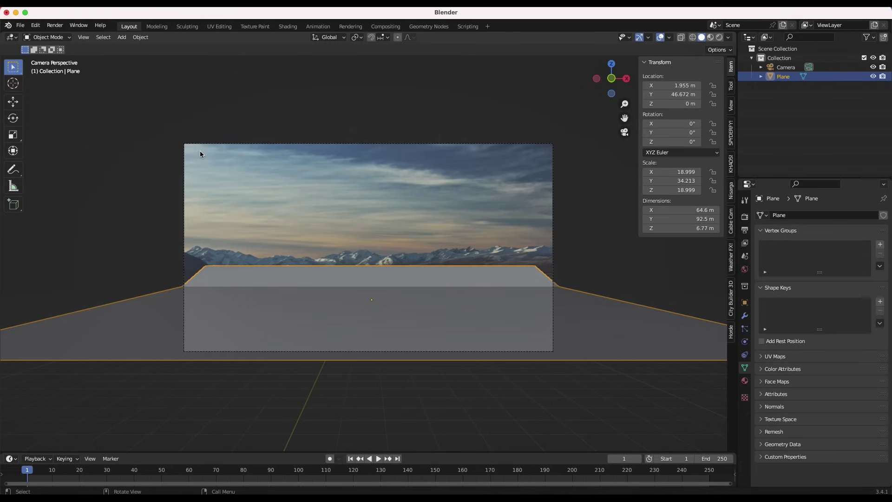
{"action": "left_click", "coordinate": [46, 37]}
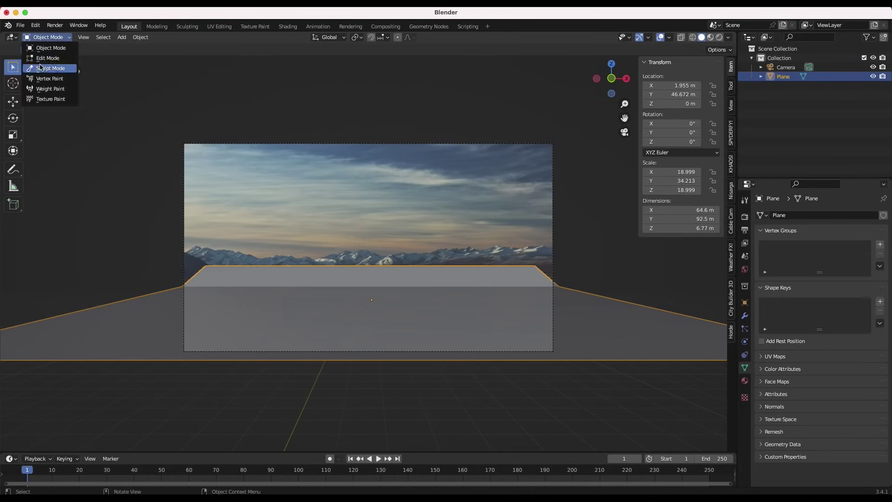
{"action": "left_click", "coordinate": [45, 66]}
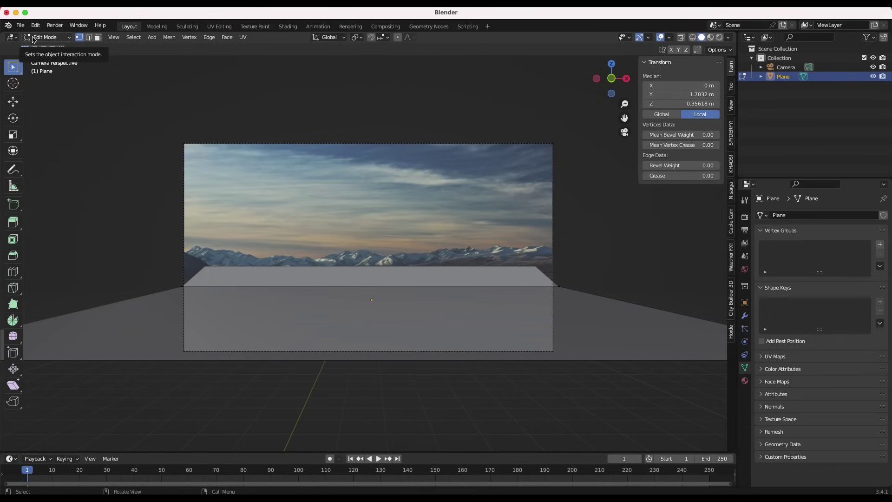
{"action": "key", "text": "Tab"}
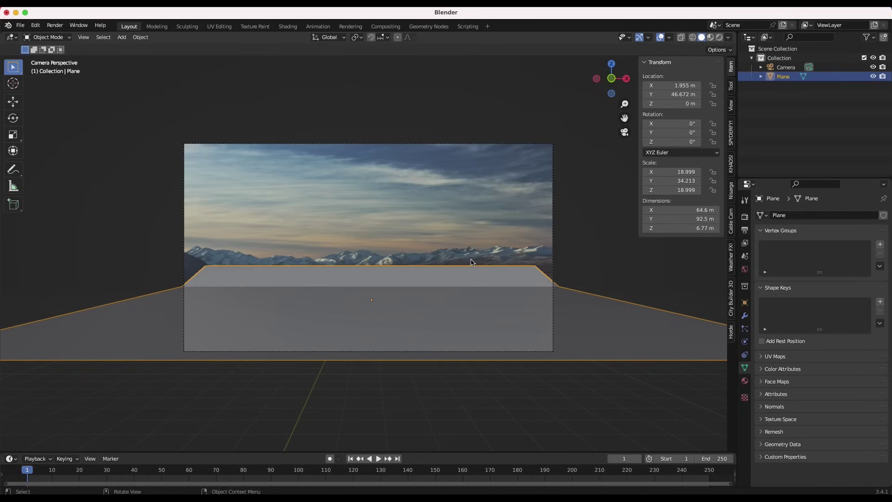
Step: Set the camera's clip end distance to 600 m
{"action": "left_click", "coordinate": [505, 143]}
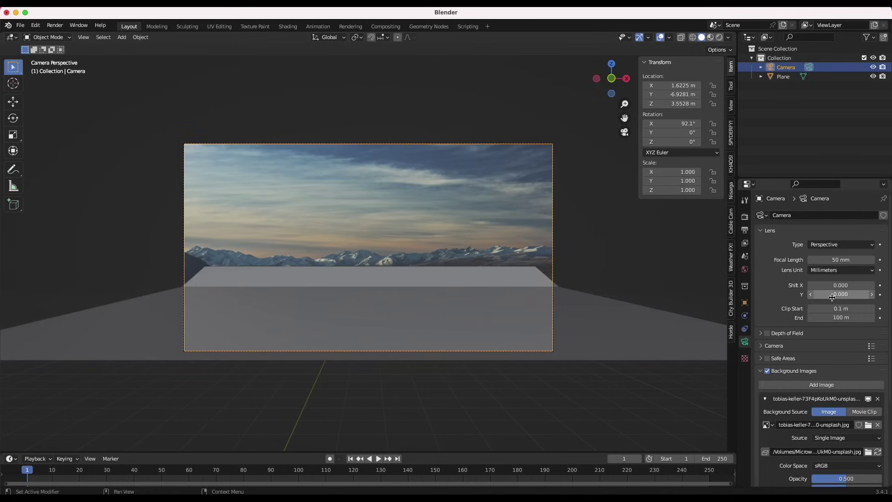
{"action": "left_click", "coordinate": [837, 317]}
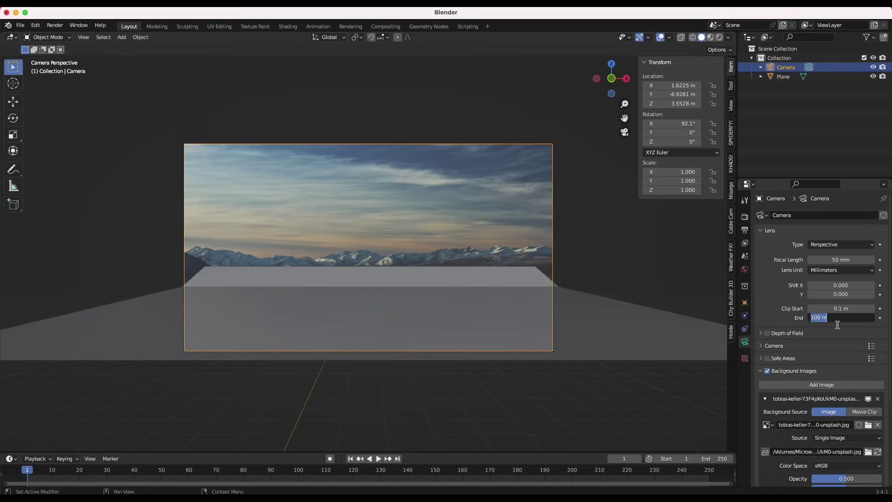
{"action": "type", "text": "600"}
{"action": "key", "text": "Return"}
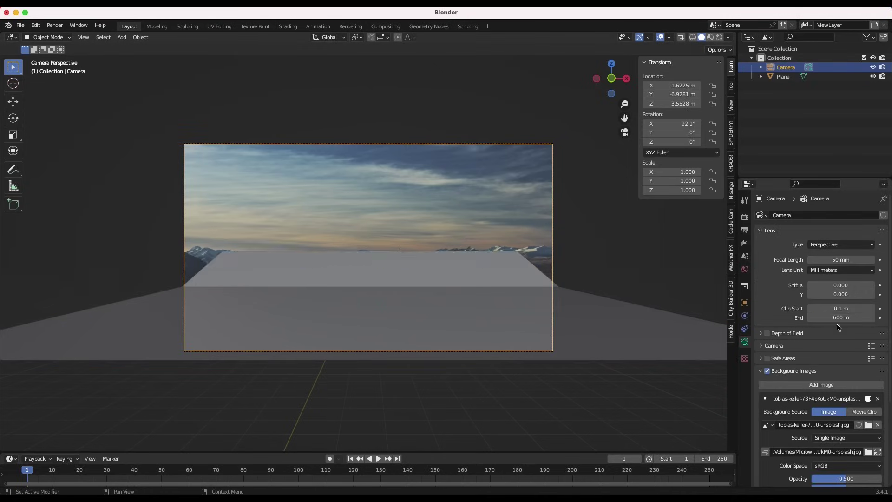
Step: Scale the plane's raised far edge slightly wider than the camera frame and lower it to local Z about 0.31 m
{"action": "left_click", "coordinate": [350, 261]}
{"action": "left_click", "coordinate": [46, 37]}
{"action": "left_click", "coordinate": [47, 58]}
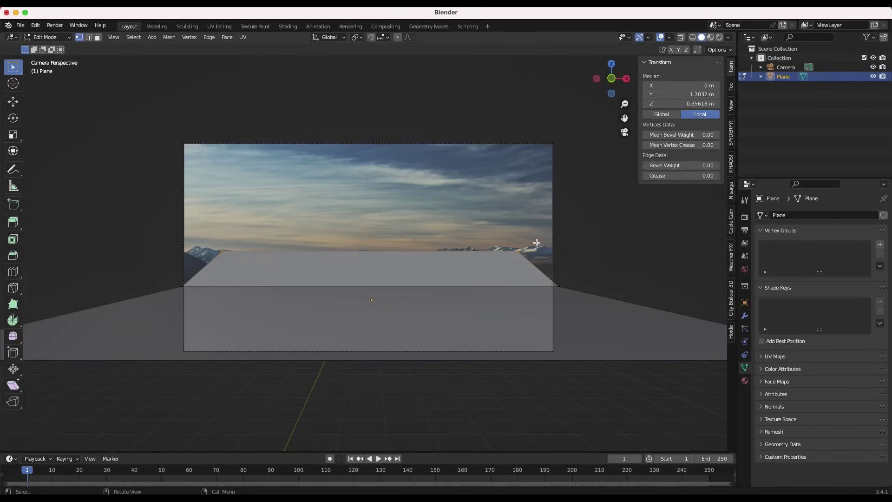
{"action": "key", "text": "s"}
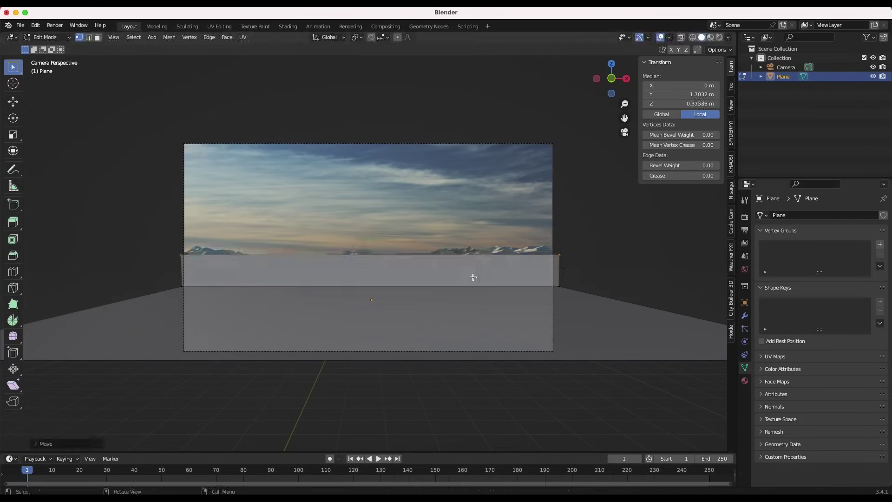
{"action": "key", "text": "KP_0"}
{"action": "scroll", "coordinate": [472, 277], "scroll_direction": "down", "scroll_amount": 2}
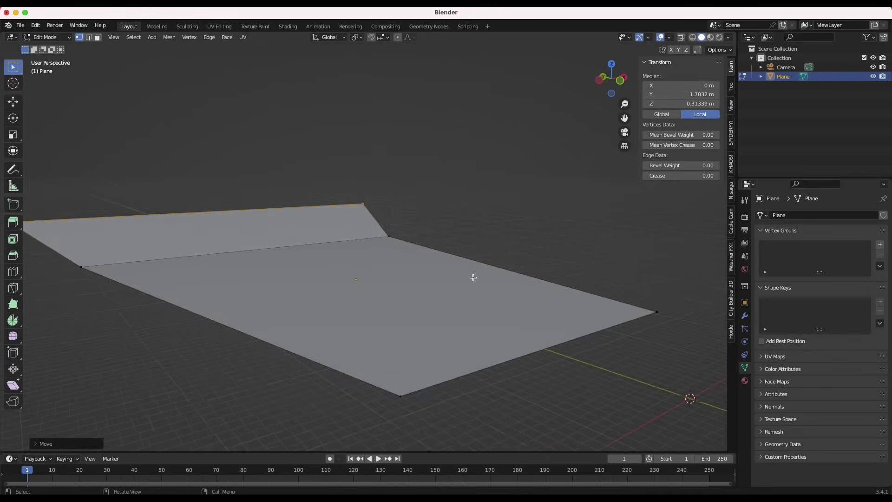
{"action": "key", "text": "KP_0"}
{"action": "scroll", "coordinate": [360, 263], "scroll_direction": "down", "scroll_amount": 1}
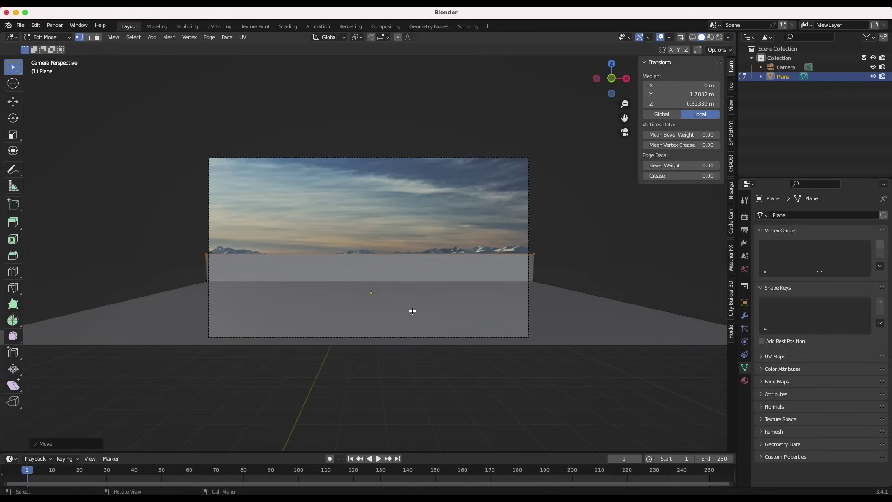
Step: Select the plane's whole mesh and subdivide it twice with 10 cuts to form a dense grid
{"action": "scroll", "coordinate": [444, 270], "scroll_direction": "down", "scroll_amount": 2}
{"action": "left_click_drag", "start_coordinate": [717, 234], "coordinate": [55, 362]}
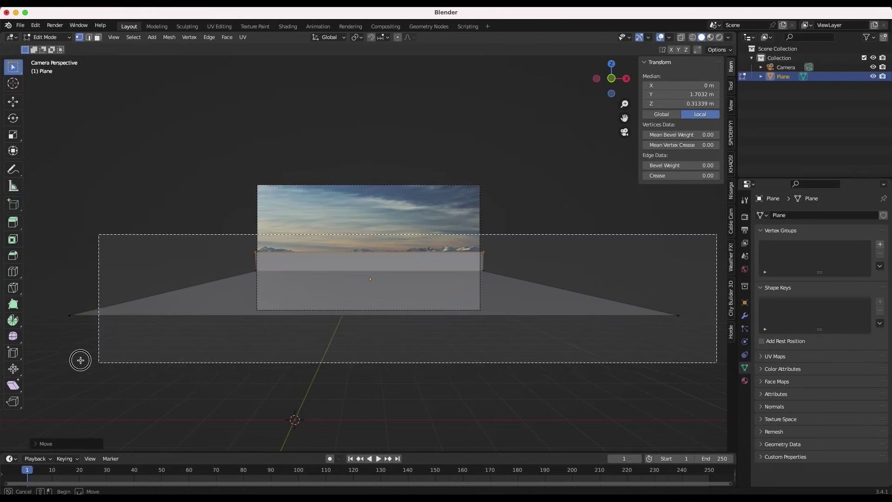
{"action": "scroll", "coordinate": [396, 317], "scroll_direction": "up", "scroll_amount": 3}
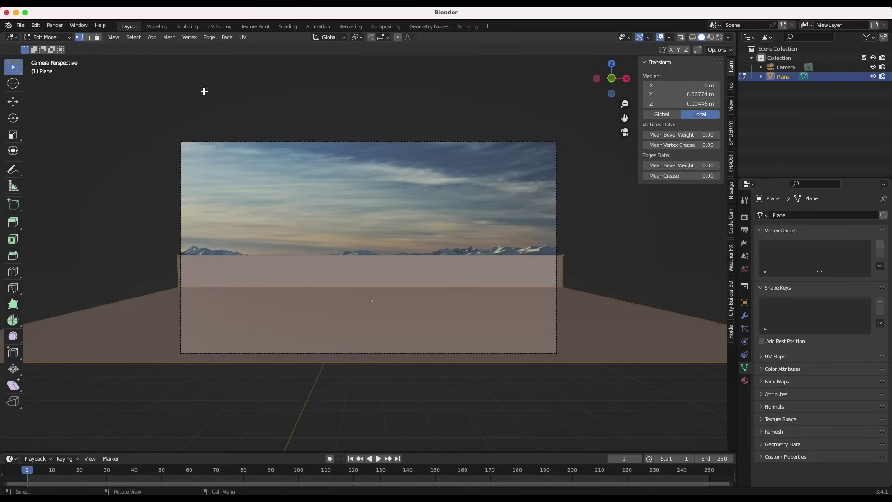
{"action": "left_click", "coordinate": [209, 38]}
{"action": "left_click", "coordinate": [245, 92]}
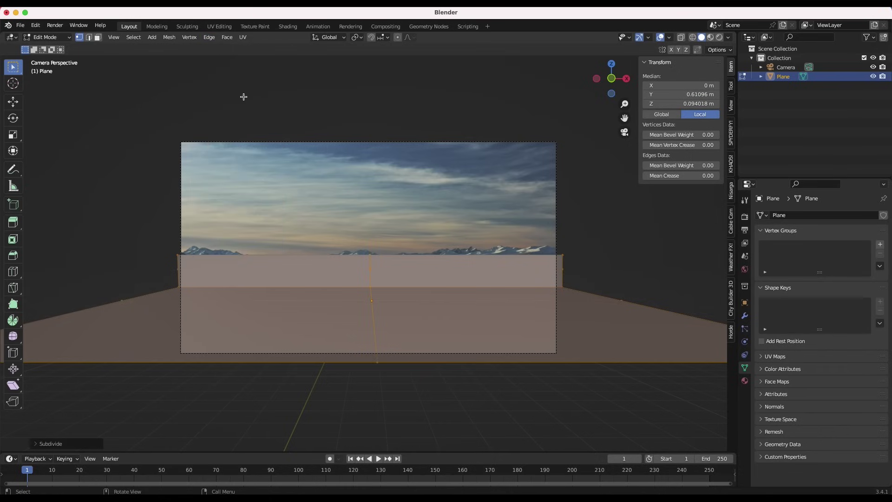
{"action": "left_click", "coordinate": [51, 443]}
{"action": "left_click_drag", "start_coordinate": [112, 380], "coordinate": [153, 380]}
{"action": "left_click", "coordinate": [207, 37]}
{"action": "left_click", "coordinate": [227, 89]}
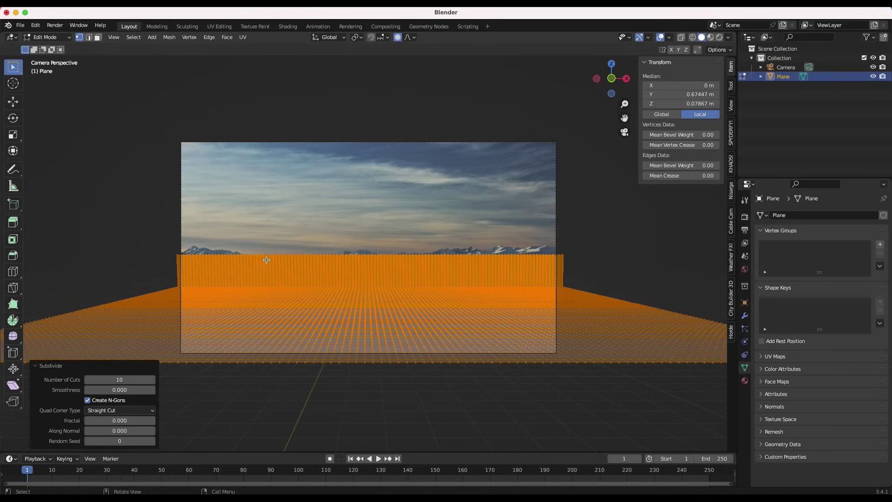
Step: Raise the wall's top edge at the photo's leftmost peak by about 1.78 m using smooth proportional editing, size about 4.88 m
{"action": "left_click", "coordinate": [205, 251]}
{"action": "key", "text": "g"}
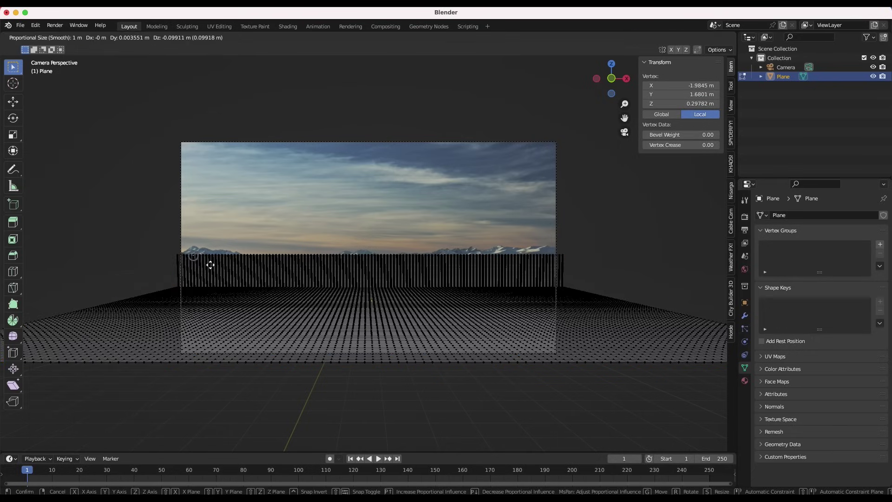
{"action": "left_click", "coordinate": [210, 257]}
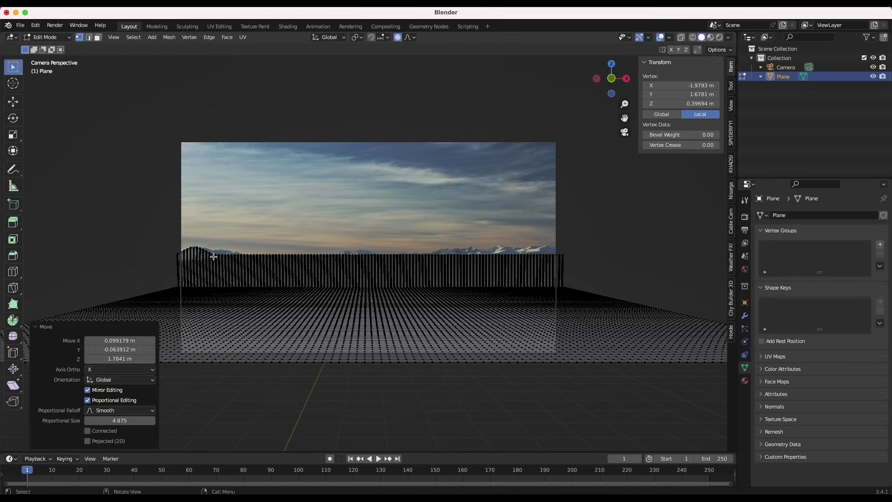
Step: Fine-tune the leftmost peak's summit against the photo, moving its vertices with a proportional size reduced to about 1.27 m
{"action": "scroll", "coordinate": [233, 247], "scroll_direction": "up", "scroll_amount": 3}
{"action": "scroll", "coordinate": [238, 242], "scroll_direction": "up", "scroll_amount": 4}
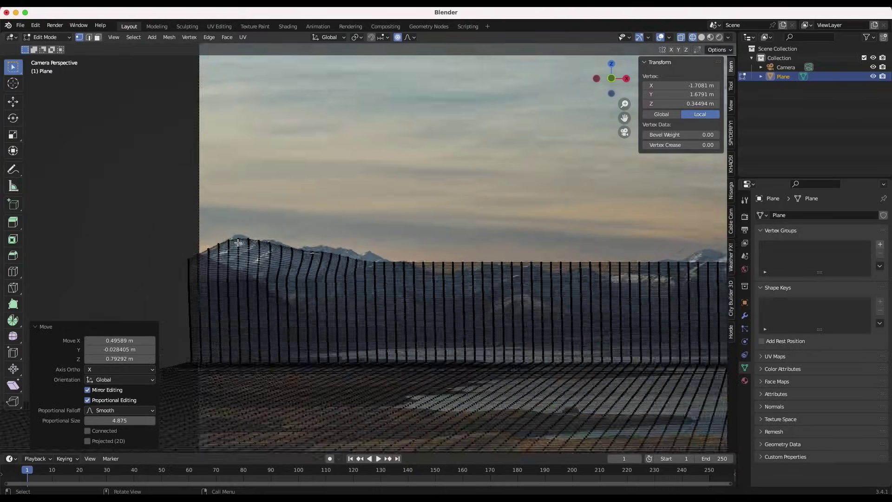
{"action": "left_click", "coordinate": [271, 212]}
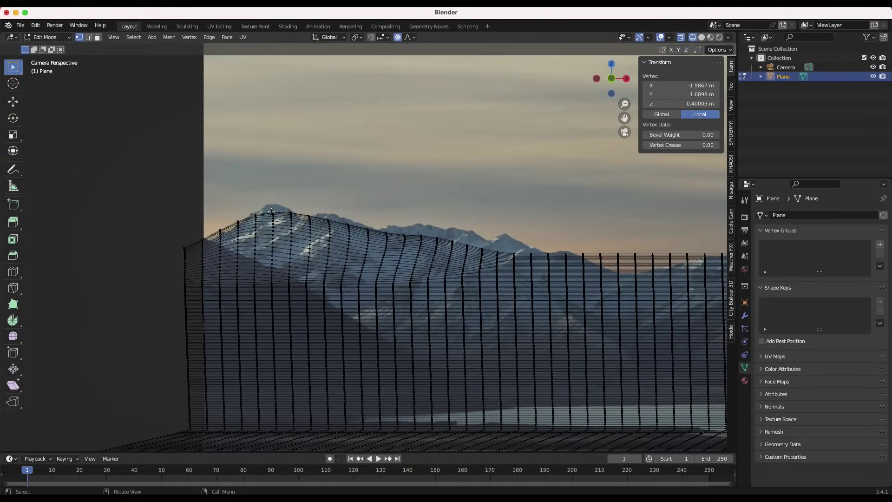
{"action": "key", "text": "g"}
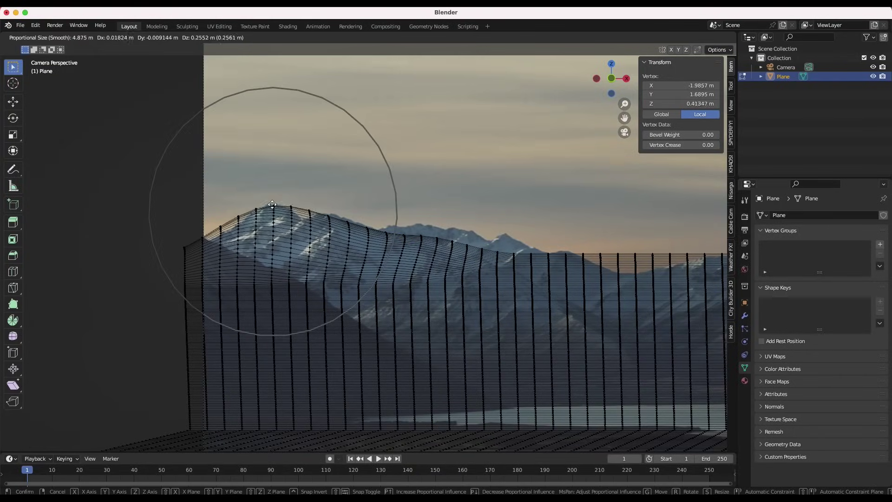
{"action": "left_click", "coordinate": [272, 206]}
{"action": "left_click", "coordinate": [271, 205]}
{"action": "key", "text": "g"}
{"action": "left_click", "coordinate": [309, 206]}
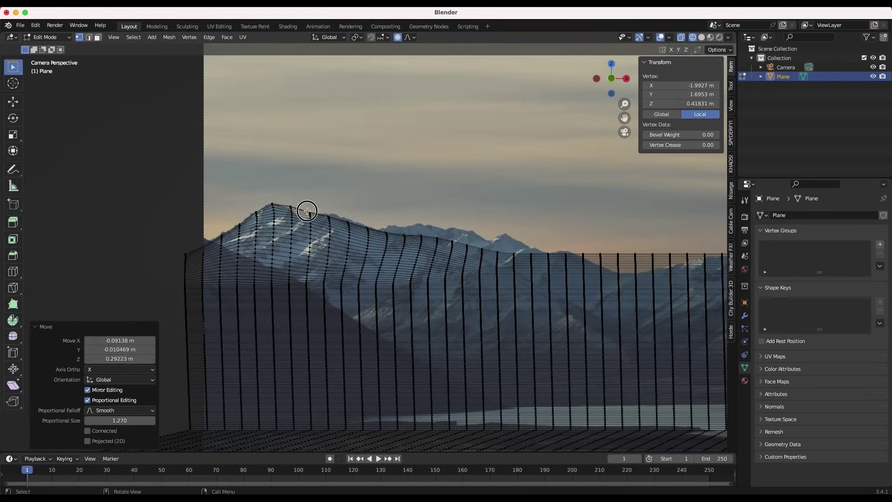
{"action": "key", "text": "g"}
{"action": "scroll", "coordinate": [307, 218], "scroll_direction": "up", "scroll_amount": 14}
{"action": "scroll", "coordinate": [296, 219], "scroll_direction": "up", "scroll_amount": 5}
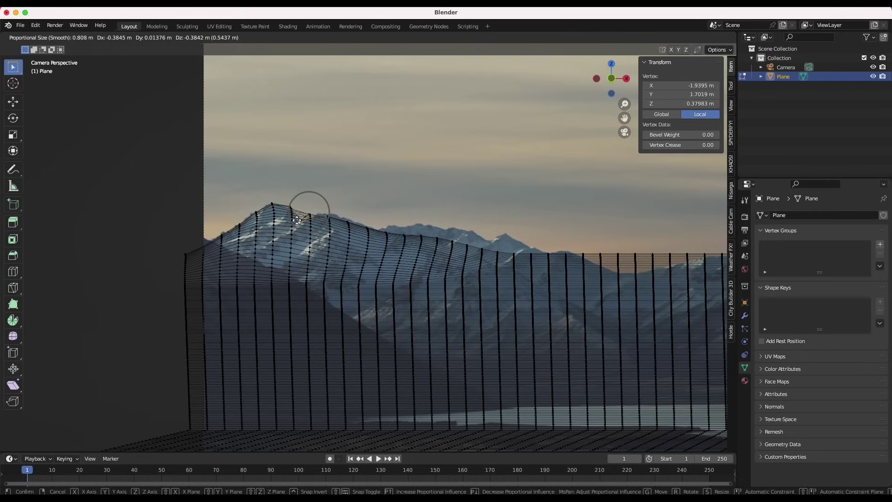
{"action": "scroll", "coordinate": [296, 221], "scroll_direction": "down", "scroll_amount": 8}
{"action": "right_click", "coordinate": [297, 223]}
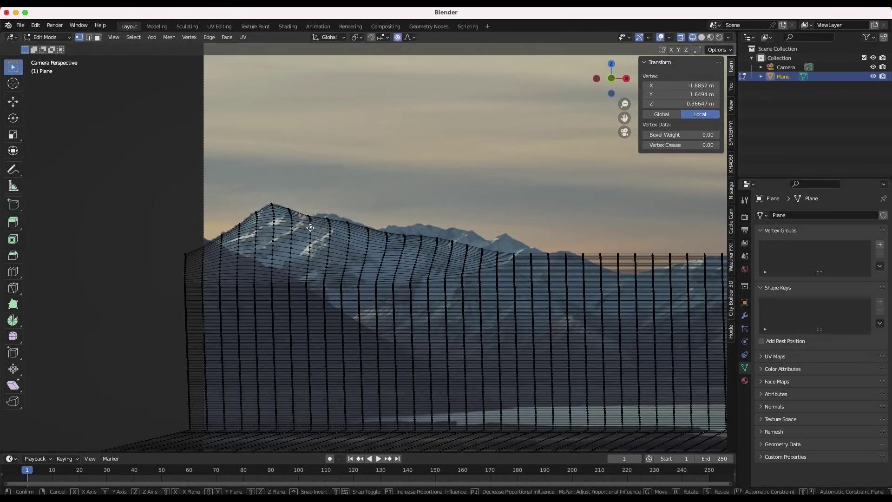
Step: Reshape the dip and crests just right of the leftmost peak with proportional moves so the mesh follows the photo's ridge line
{"action": "left_click", "coordinate": [313, 225]}
{"action": "key", "text": "g"}
{"action": "left_click", "coordinate": [310, 232]}
{"action": "left_click", "coordinate": [307, 215]}
{"action": "key", "text": "g"}
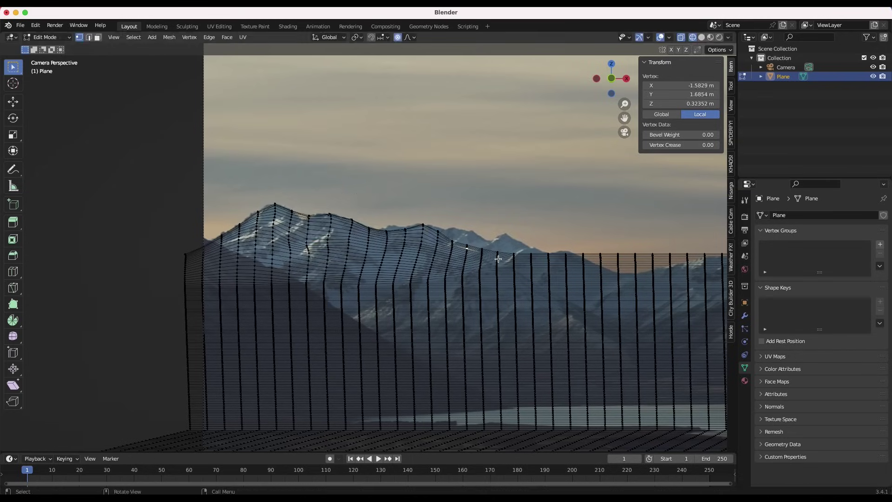
Step: Raise the ridge vertex at local X about -1.58 m by about 0.57 m, using a proportional size of about 2.54 m
{"action": "middle_click_drag", "start_coordinate": [465, 281], "coordinate": [356, 282], "text": "shift"}
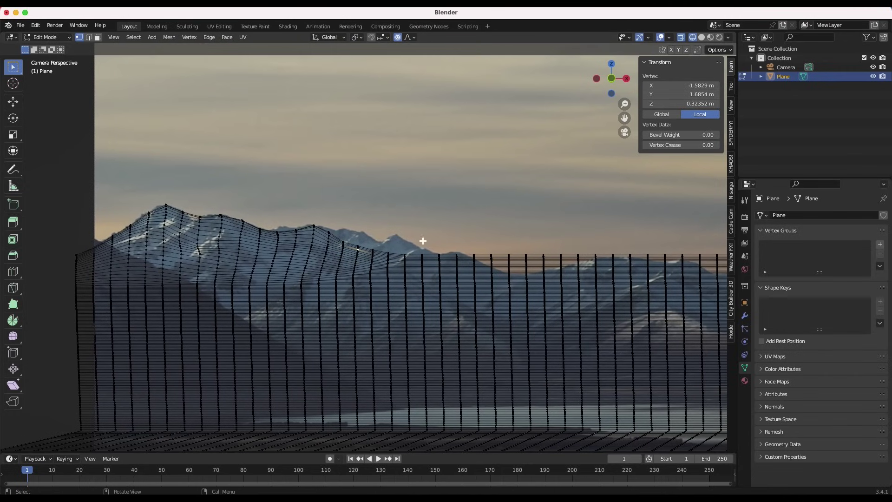
{"action": "key", "text": "g"}
{"action": "scroll", "coordinate": [378, 299], "scroll_direction": "down", "scroll_amount": 6}
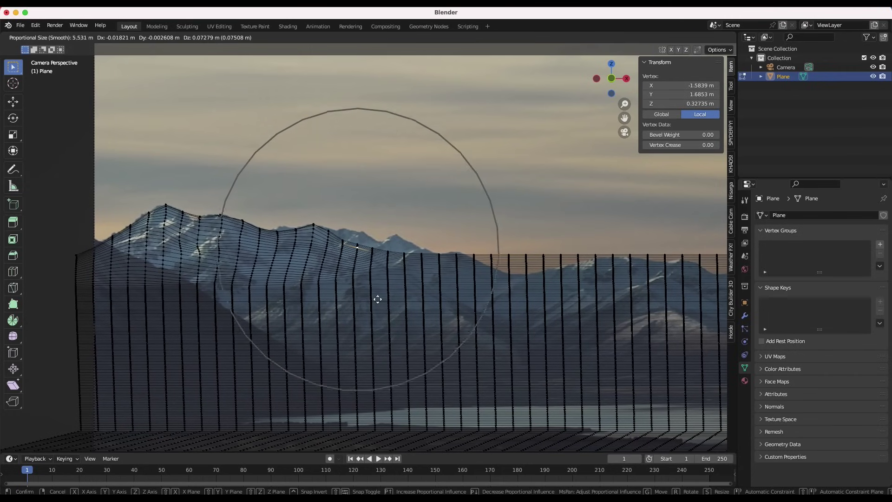
{"action": "scroll", "coordinate": [377, 299], "scroll_direction": "up", "scroll_amount": 8}
{"action": "scroll", "coordinate": [378, 299], "scroll_direction": "down", "scroll_amount": 6}
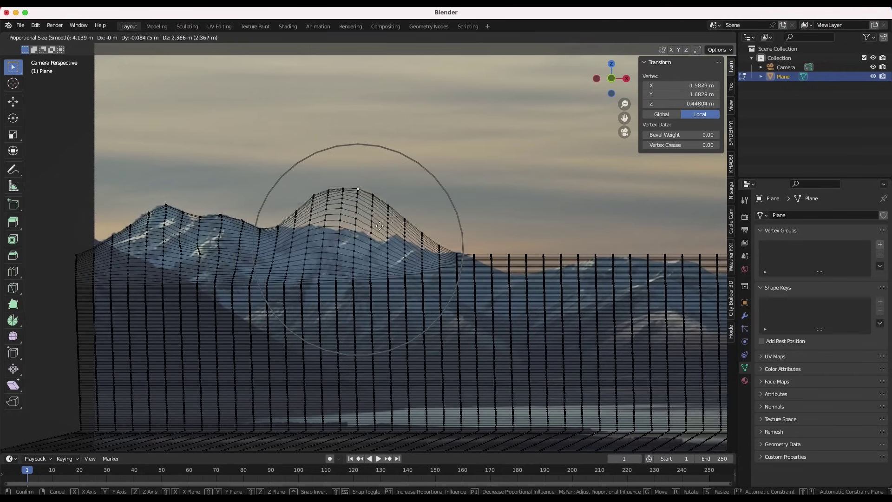
{"action": "scroll", "coordinate": [377, 293], "scroll_direction": "down", "scroll_amount": 3}
{"action": "scroll", "coordinate": [376, 287], "scroll_direction": "up", "scroll_amount": 8}
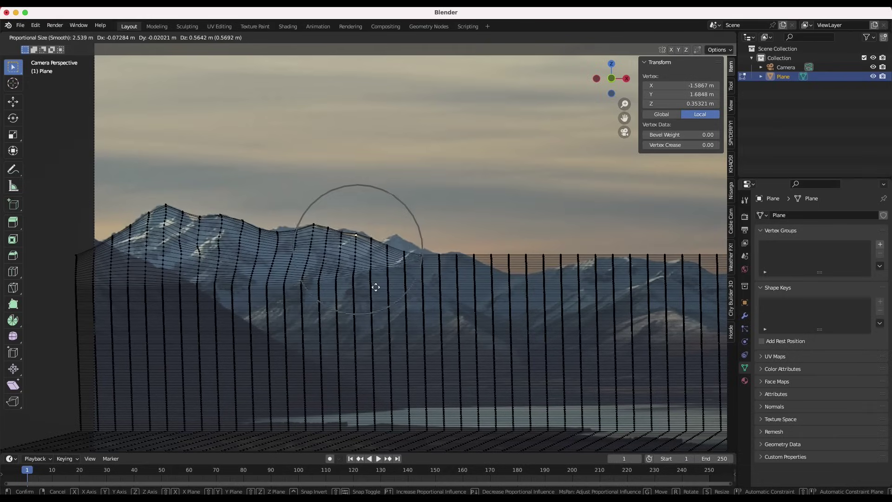
{"action": "left_click", "coordinate": [378, 284]}
Step: Move the top-edge vertices farther right along the skyline with small proportional sizes to trace the photo's next peaks and dips
{"action": "left_click", "coordinate": [406, 251]}
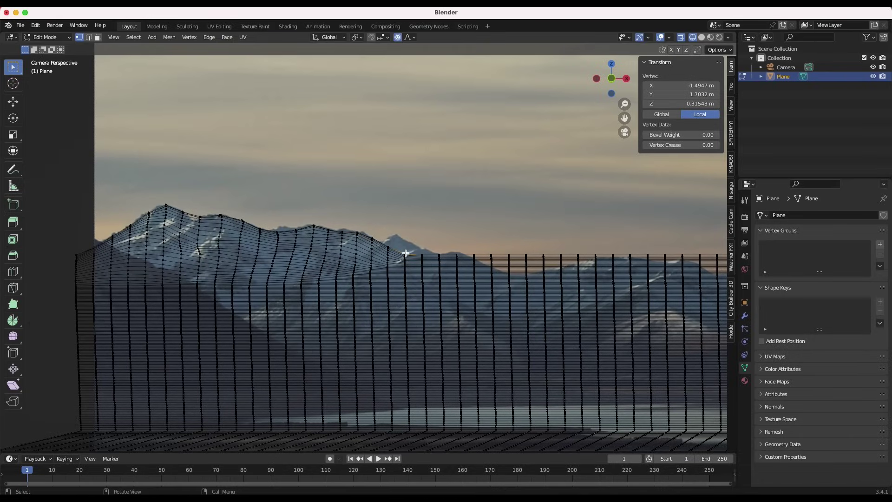
{"action": "key", "text": "g"}
{"action": "left_click", "coordinate": [406, 249]}
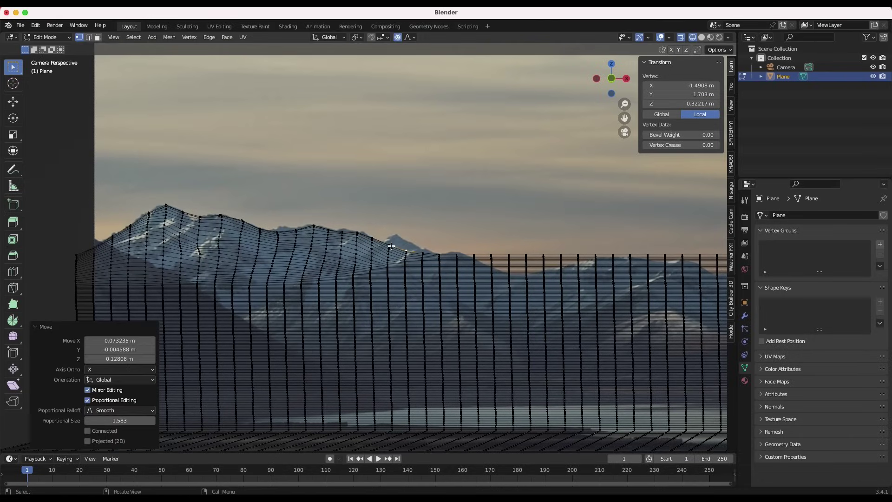
{"action": "left_click", "coordinate": [390, 244]}
{"action": "key", "text": "g"}
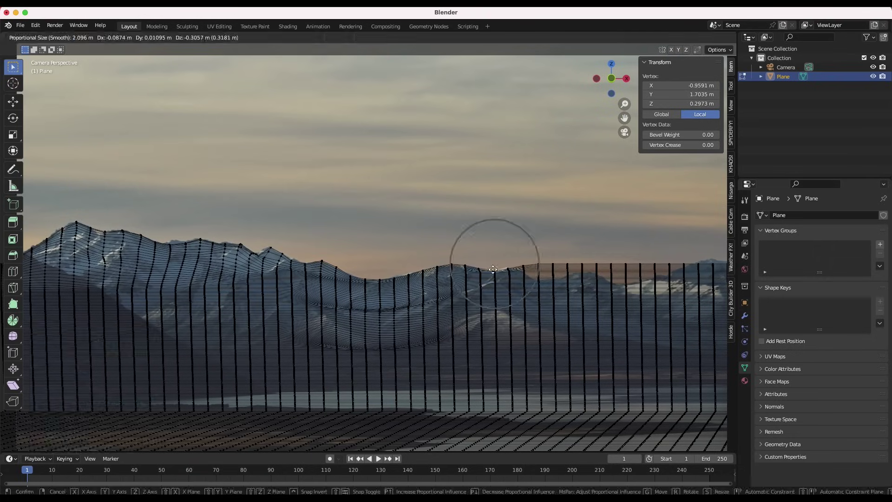
{"action": "left_click", "coordinate": [539, 276]}
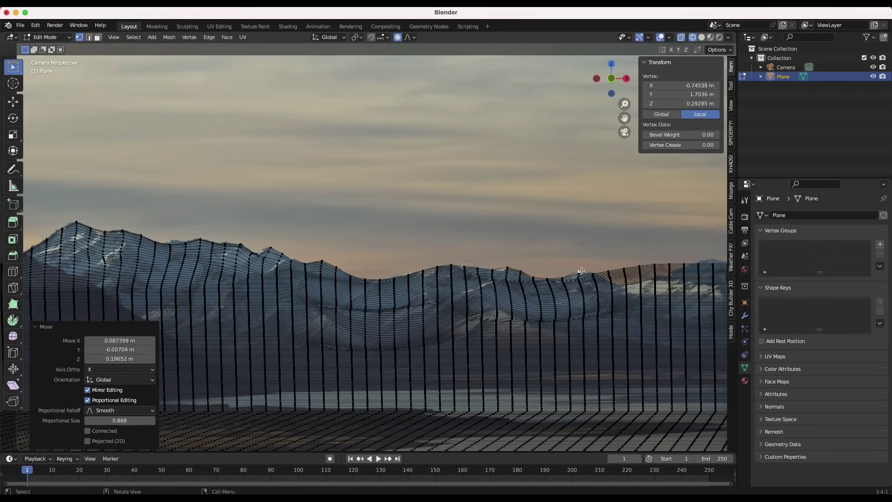
Step: Trace the remaining peaks and dips on the right half of the skyline with proportional moves of the mesh's top-edge vertices
{"action": "key", "text": "g"}
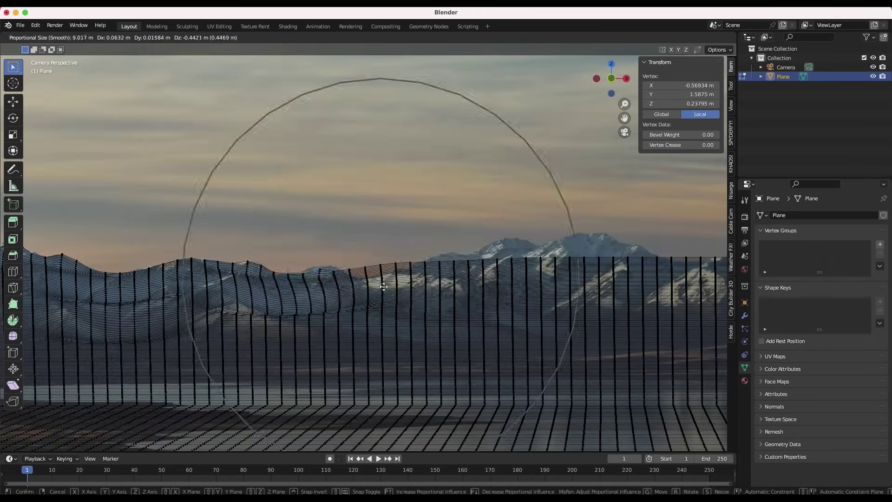
{"action": "left_click", "coordinate": [534, 251]}
{"action": "left_click", "coordinate": [113, 37]}
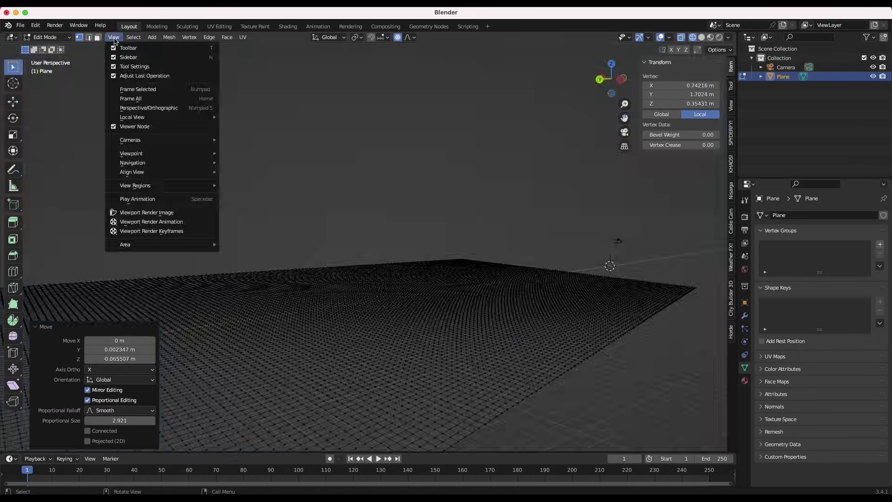
{"action": "key", "text": "g"}
{"action": "left_click", "coordinate": [278, 245]}
{"action": "key", "text": "g"}
{"action": "left_click", "coordinate": [432, 247]}
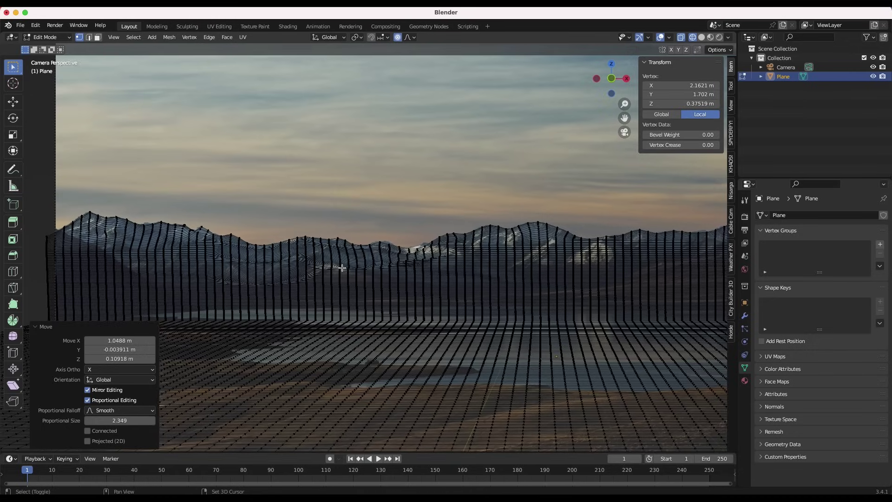
Step: Lower a vertex in the middle of the mountain face by about 1.43 m with a proportional size of about 11.16 m
{"action": "scroll", "coordinate": [342, 268], "scroll_direction": "left", "scroll_amount": 4, "text": "shift"}
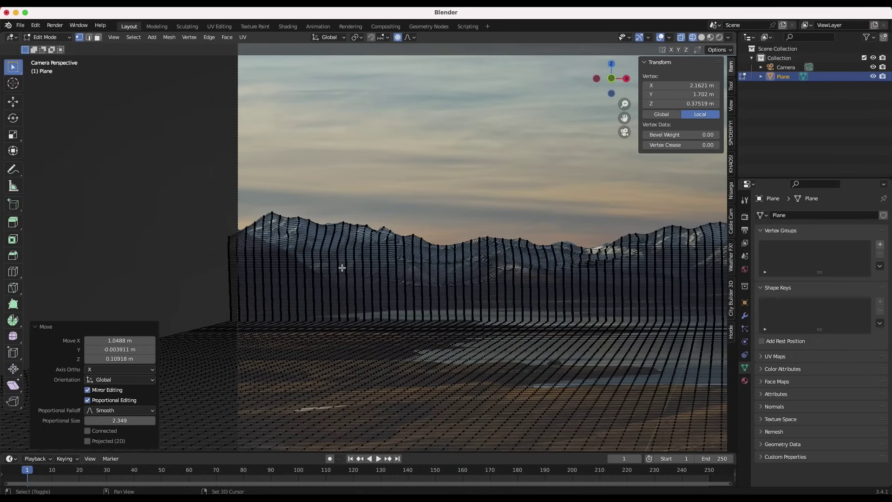
{"action": "scroll", "coordinate": [342, 268], "scroll_direction": "right", "scroll_amount": 8, "text": "shift"}
{"action": "scroll", "coordinate": [342, 268], "scroll_direction": "down", "scroll_amount": 2}
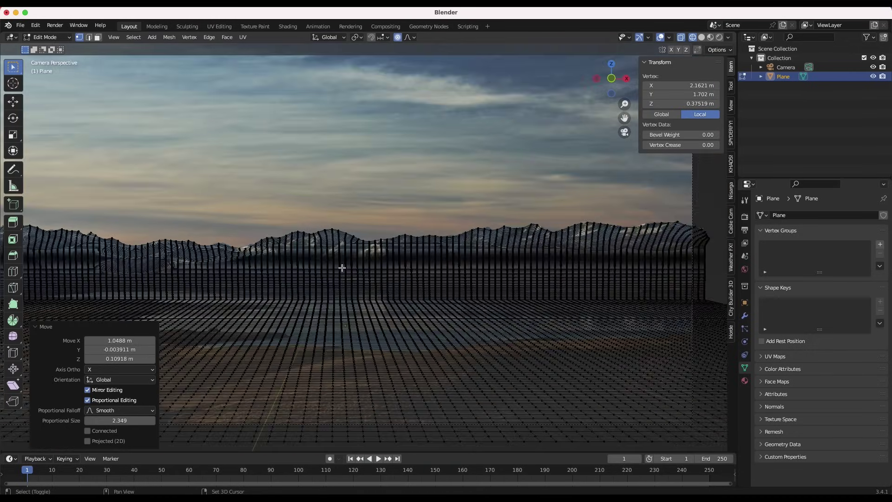
{"action": "scroll", "coordinate": [342, 268], "scroll_direction": "left", "scroll_amount": 4, "text": "shift"}
{"action": "scroll", "coordinate": [343, 267], "scroll_direction": "right", "scroll_amount": 3, "text": "shift"}
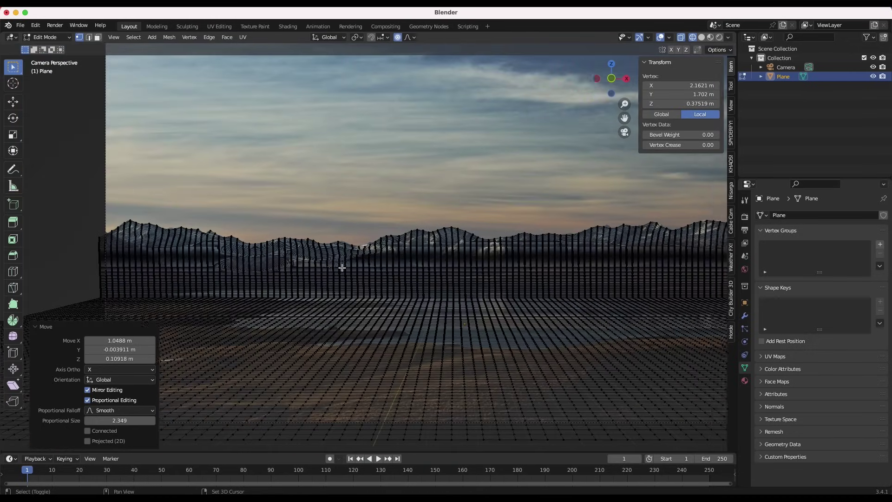
{"action": "scroll", "coordinate": [342, 267], "scroll_direction": "up", "scroll_amount": 3}
{"action": "left_click", "coordinate": [324, 274]}
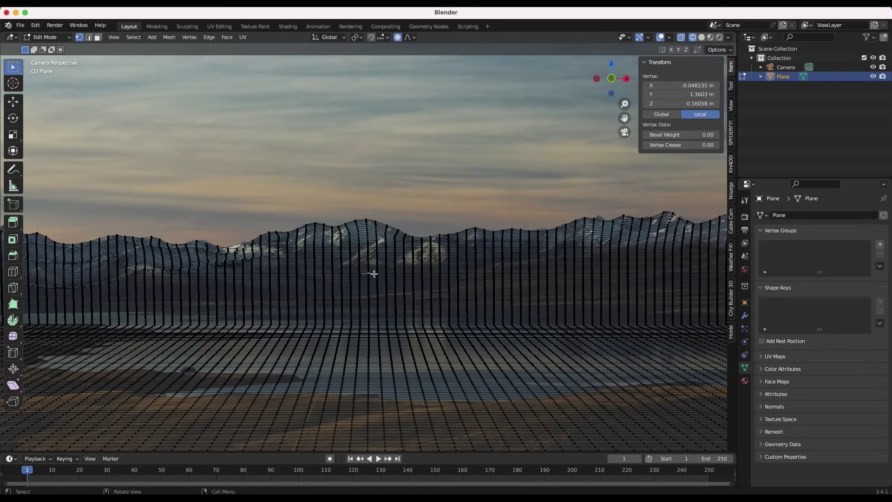
{"action": "key", "text": "g"}
{"action": "scroll", "coordinate": [375, 298], "scroll_direction": "down", "scroll_amount": 8}
{"action": "left_click", "coordinate": [375, 294]}
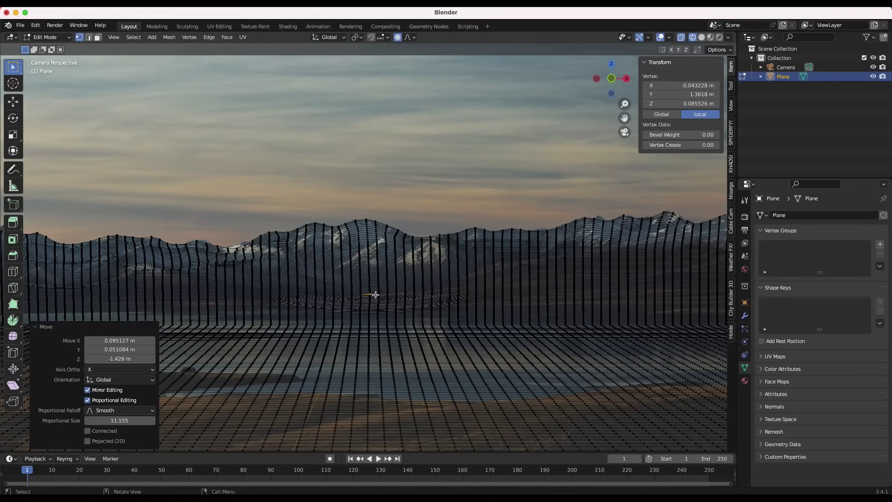
Step: Push down two vertices on the right part of the mountain face, reducing the proportional size to about 8.14 m for the first
{"action": "left_click", "coordinate": [589, 287]}
{"action": "key", "text": "g"}
{"action": "scroll", "coordinate": [596, 299], "scroll_direction": "up", "scroll_amount": 3}
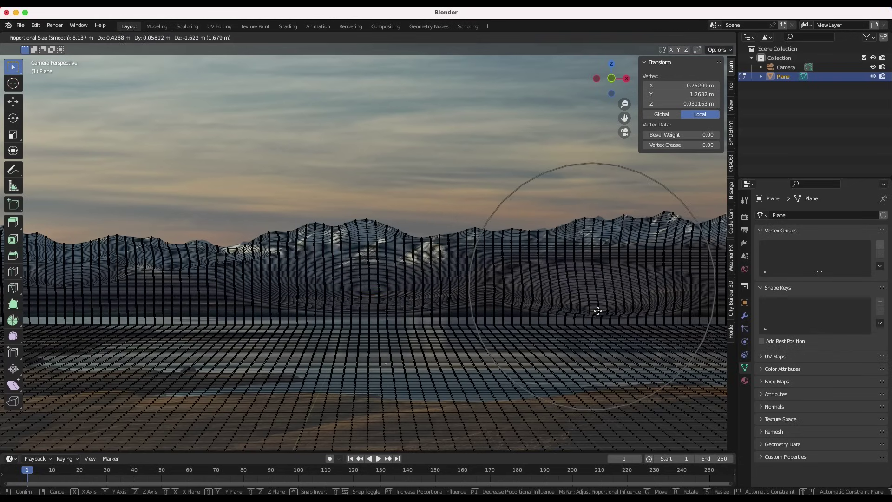
{"action": "left_click", "coordinate": [599, 306]}
{"action": "left_click", "coordinate": [482, 274]}
{"action": "key", "text": "g"}
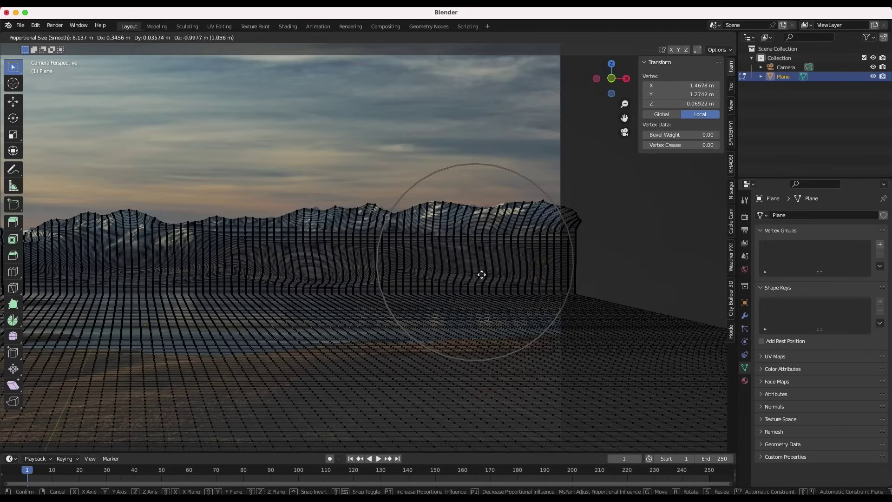
{"action": "scroll", "coordinate": [482, 275], "scroll_direction": "up", "scroll_amount": 2}
{"action": "left_click", "coordinate": [481, 276]}
Step: Push down mountain face vertices near the photo's left edge and one at the foot, using a proportional size of about 6.42 m
{"action": "left_click", "coordinate": [299, 231]}
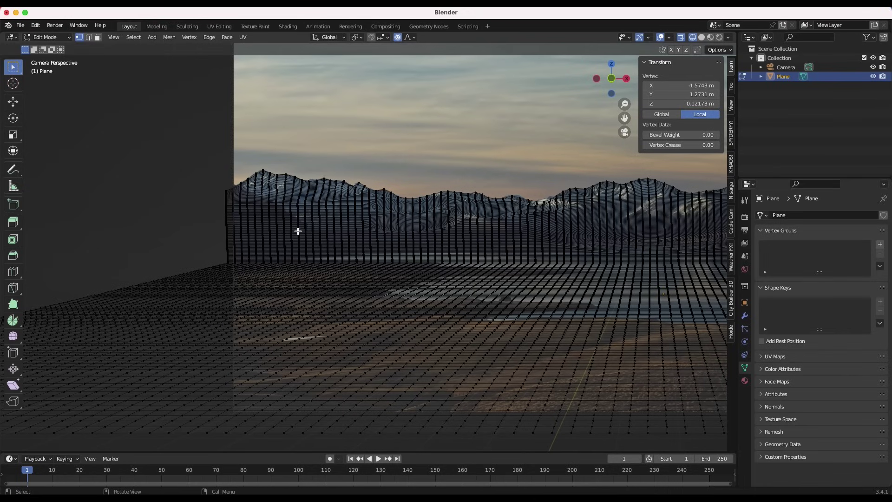
{"action": "key", "text": "g"}
{"action": "left_click", "coordinate": [312, 239]}
{"action": "left_click", "coordinate": [261, 208]}
{"action": "key", "text": "g"}
{"action": "left_click", "coordinate": [261, 242]}
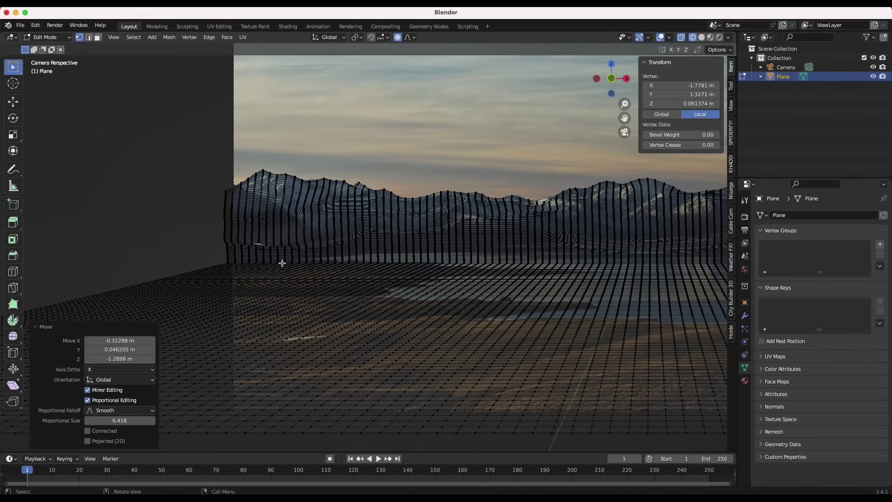
{"action": "left_click", "coordinate": [279, 271]}
{"action": "key", "text": "g"}
{"action": "left_click", "coordinate": [281, 275]}
Step: Lower two ground vertices over the lake by about 0.68 m and 0.70 m, with the proportional size enlarged to about 14.61 m
{"action": "left_click", "coordinate": [497, 291]}
{"action": "key", "text": "g"}
{"action": "scroll", "coordinate": [498, 292], "scroll_direction": "down", "scroll_amount": 9}
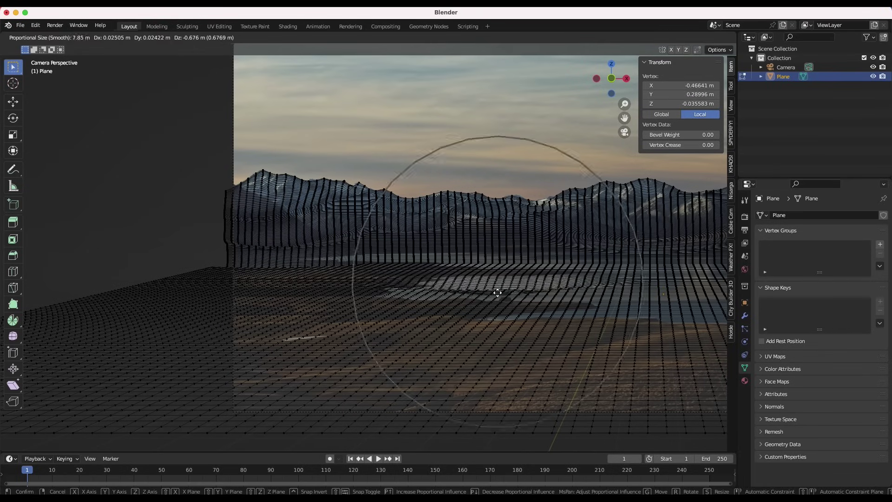
{"action": "left_click", "coordinate": [498, 293]}
{"action": "scroll", "coordinate": [530, 289], "scroll_direction": "left", "scroll_amount": 6}
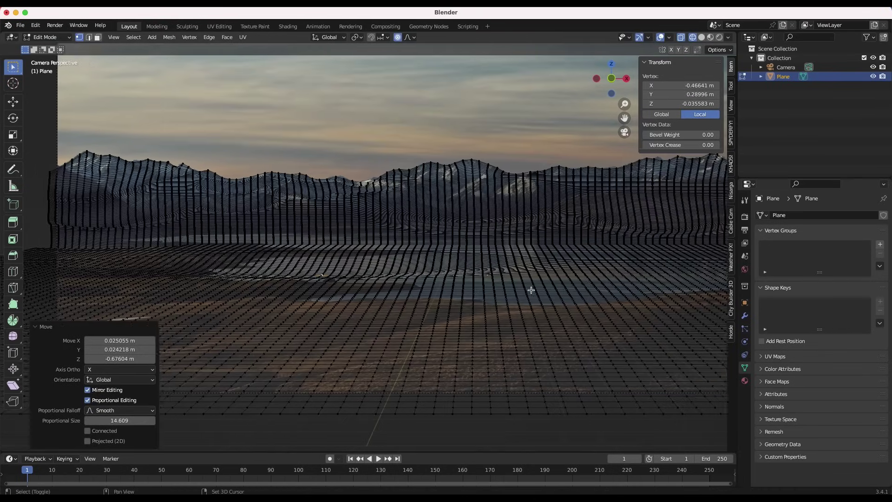
{"action": "left_click", "coordinate": [591, 273]}
{"action": "key", "text": "g"}
{"action": "left_click", "coordinate": [606, 267]}
Step: Raise a ground vertex on the far right of the lake by about 0.10 m and lower a nearer shore vertex by about 0.49 m
{"action": "scroll", "coordinate": [606, 267], "scroll_direction": "right", "scroll_amount": 5, "text": "shift"}
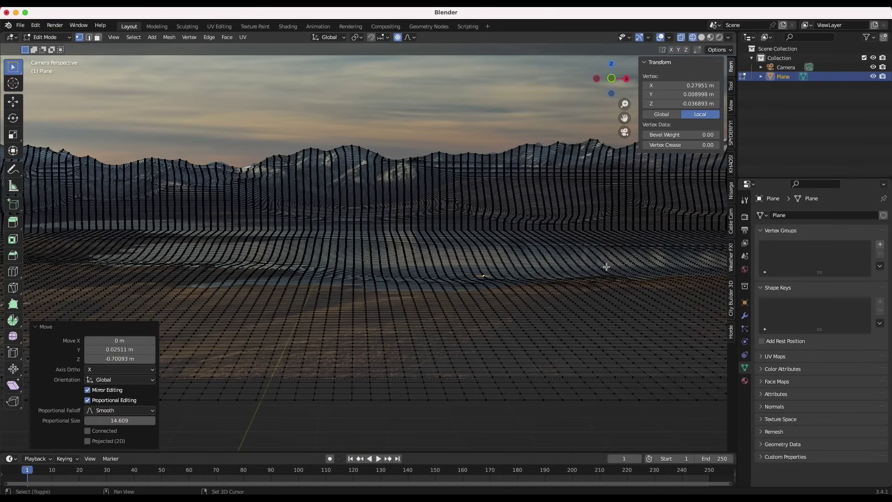
{"action": "left_click", "coordinate": [631, 254]}
{"action": "key", "text": "g"}
{"action": "left_click", "coordinate": [636, 252]}
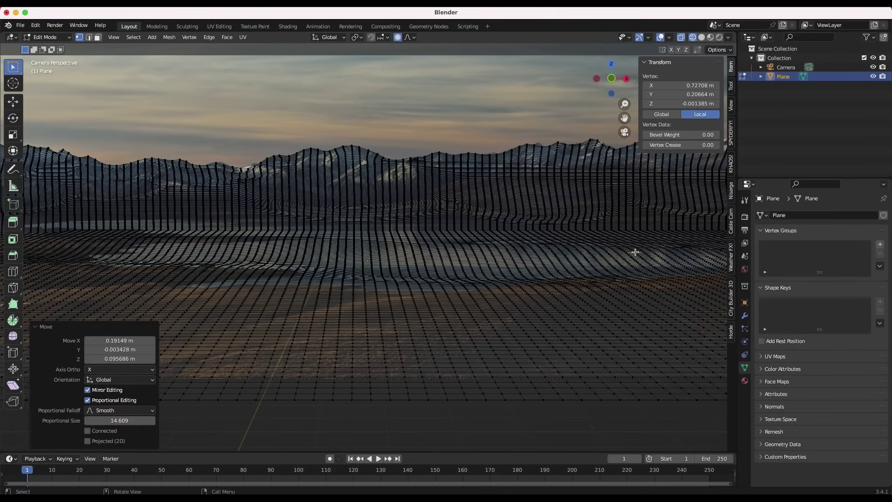
{"action": "left_click", "coordinate": [593, 299]}
{"action": "key", "text": "g"}
{"action": "left_click", "coordinate": [594, 314]}
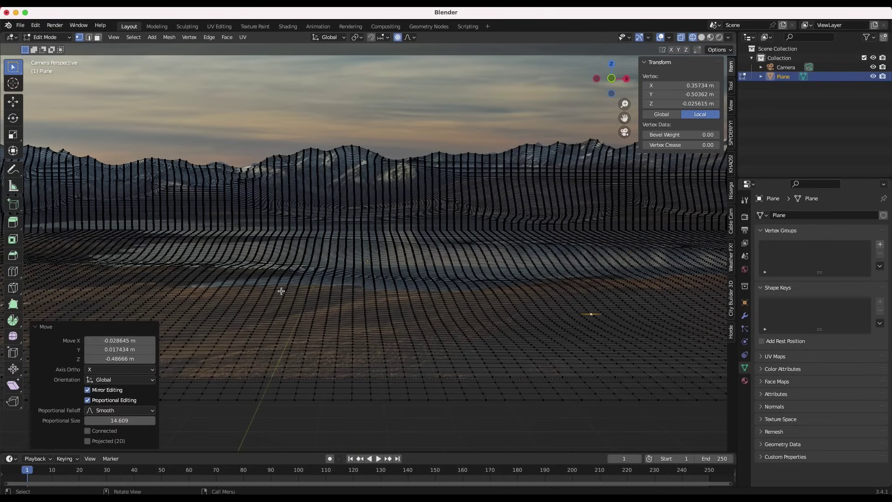
Step: Lower two foreground ground vertices on the left side slightly, the second by about 0.17 m, with the same proportional size
{"action": "left_click", "coordinate": [278, 310]}
{"action": "scroll", "coordinate": [358, 259], "scroll_direction": "down", "scroll_amount": 2}
{"action": "scroll", "coordinate": [358, 259], "scroll_direction": "left", "scroll_amount": 4, "text": "shift"}
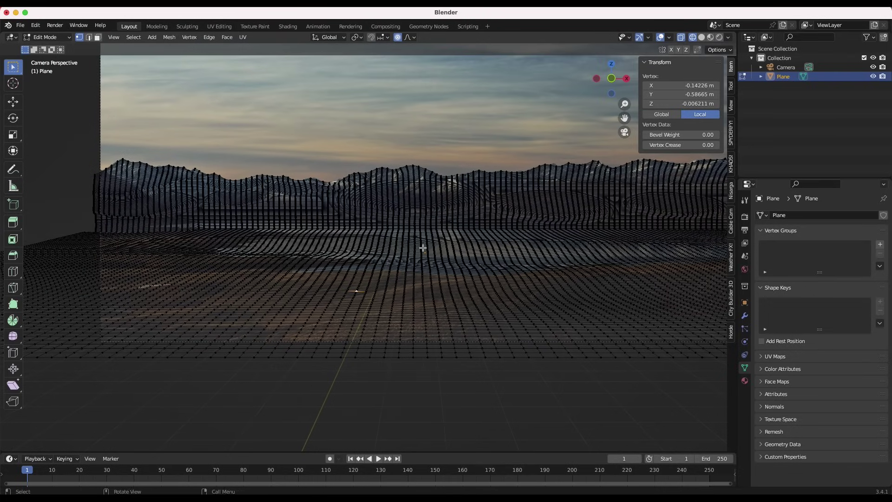
{"action": "left_click", "coordinate": [174, 288]}
{"action": "key", "text": "g"}
{"action": "left_click", "coordinate": [172, 296]}
{"action": "left_click", "coordinate": [238, 298]}
{"action": "key", "text": "g"}
{"action": "left_click", "coordinate": [256, 301]}
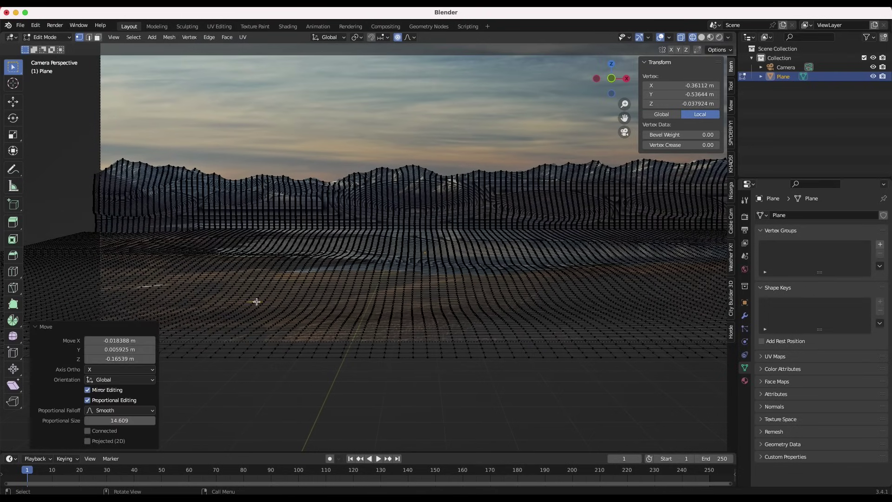
Step: Lower the ground left of centre by about 0.32 m and again by about 0.2 m, and a right-hand vertex by about 0.11 m
{"action": "scroll", "coordinate": [75, 237], "scroll_direction": "down", "scroll_amount": 2}
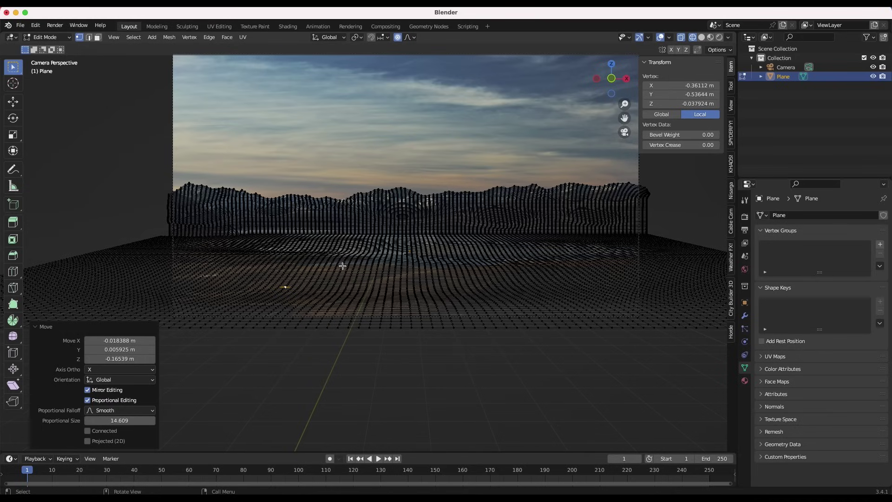
{"action": "left_click", "coordinate": [267, 261]}
{"action": "key", "text": "g"}
{"action": "left_click", "coordinate": [267, 266]}
{"action": "key", "text": "g"}
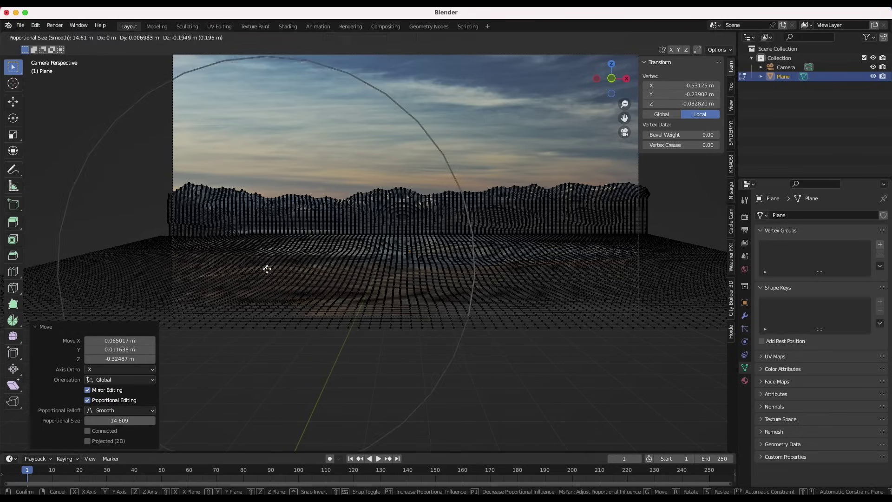
{"action": "left_click", "coordinate": [267, 270]}
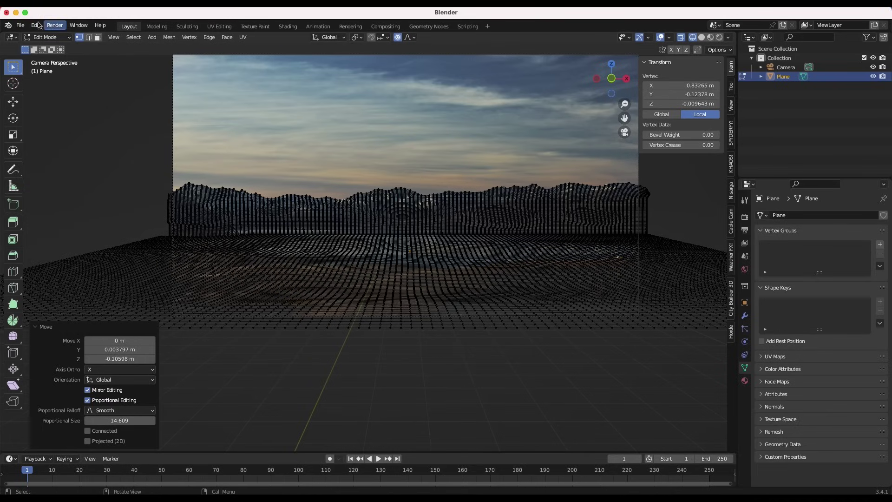
Step: Switch the plane to Object Mode and examine the shaped terrain from several angles, finishing in the camera view
{"action": "left_click", "coordinate": [44, 37]}
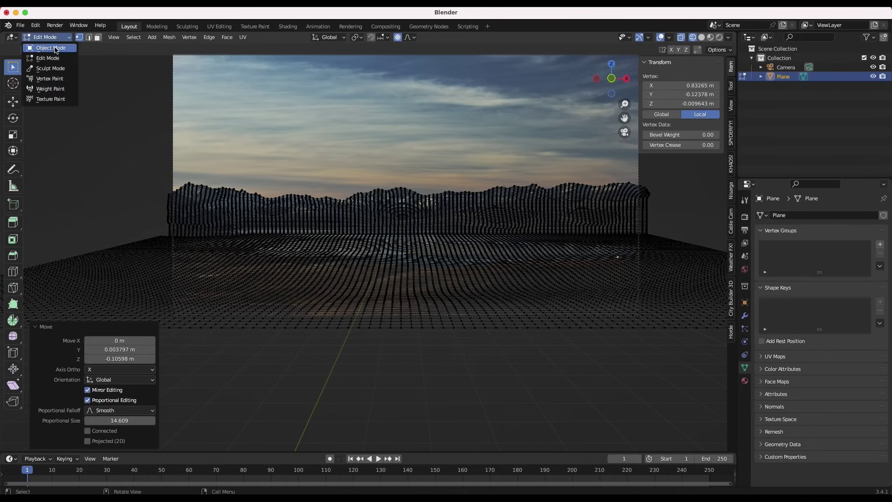
{"action": "left_click", "coordinate": [51, 47]}
{"action": "scroll", "coordinate": [315, 240], "scroll_direction": "left", "scroll_amount": 10}
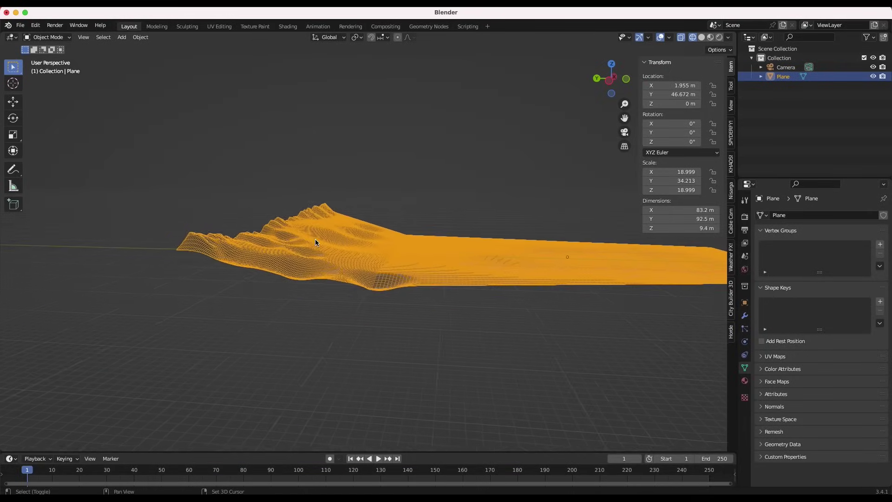
{"action": "scroll", "coordinate": [315, 242], "scroll_direction": "right", "scroll_amount": 10}
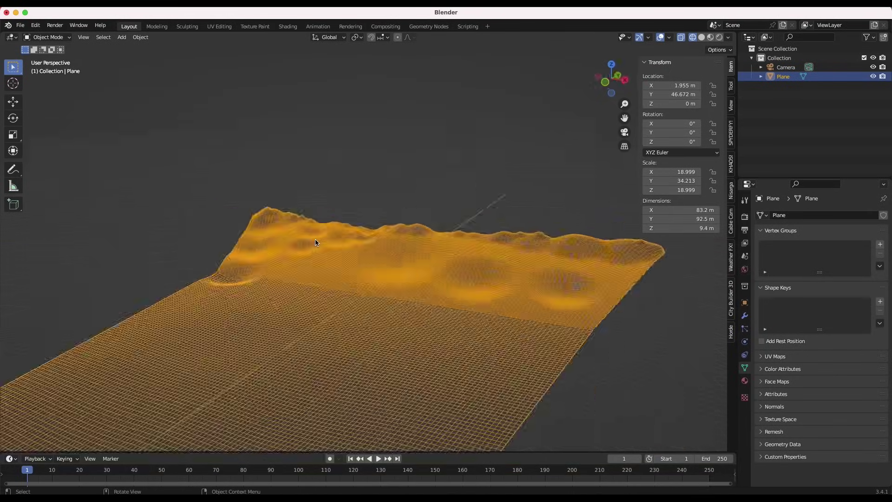
{"action": "scroll", "coordinate": [315, 242], "scroll_direction": "down", "scroll_amount": 10}
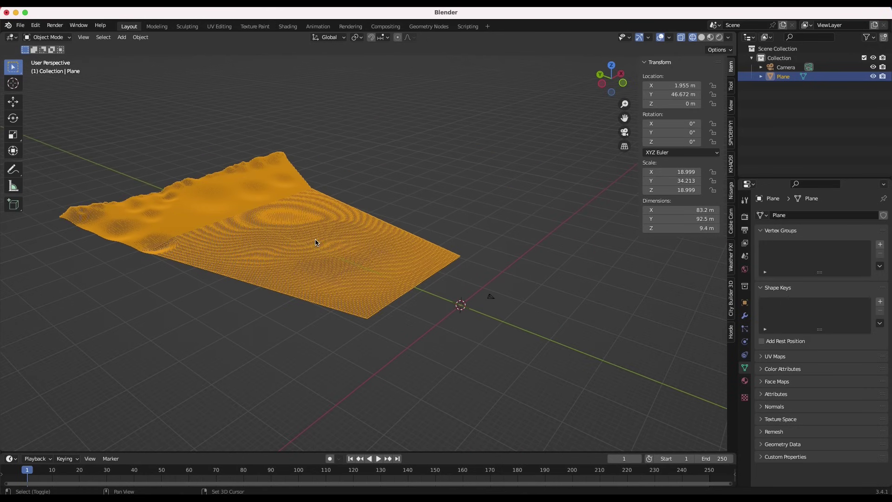
{"action": "scroll", "coordinate": [324, 233], "scroll_direction": "right", "scroll_amount": 3}
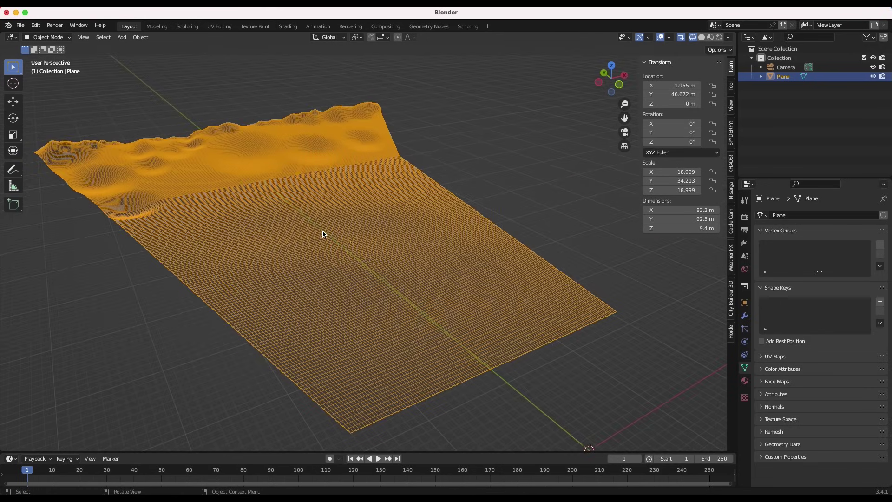
{"action": "left_click", "coordinate": [83, 37]}
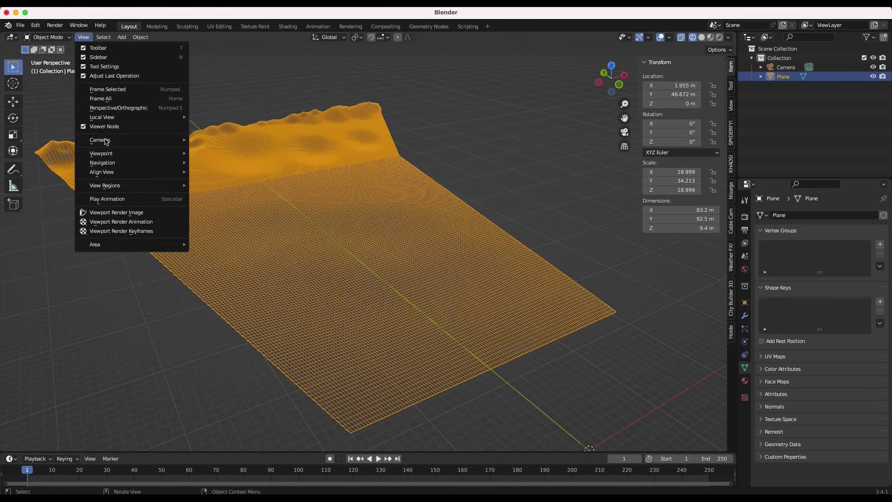
{"action": "mouse_move", "coordinate": [105, 153]}
{"action": "left_click", "coordinate": [225, 156]}
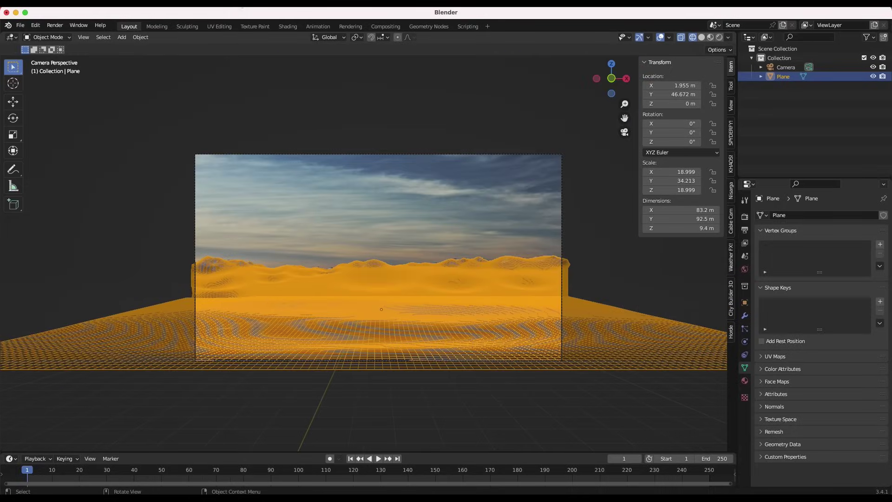
Step: Put the plane back into Edit Mode and select its entire mesh in the camera view
{"action": "left_click", "coordinate": [53, 40]}
{"action": "left_click", "coordinate": [46, 57]}
{"action": "scroll", "coordinate": [381, 230], "scroll_direction": "down", "scroll_amount": 3}
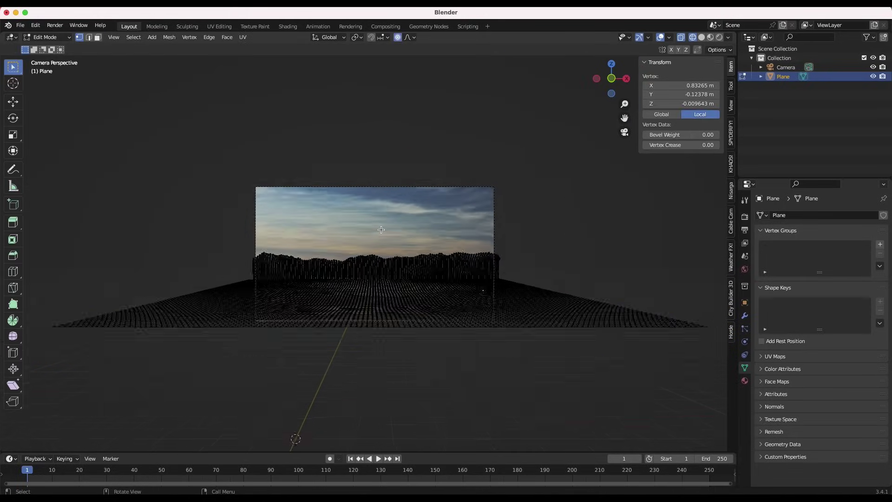
{"action": "middle_click_drag", "start_coordinate": [381, 221], "coordinate": [381, 230]}
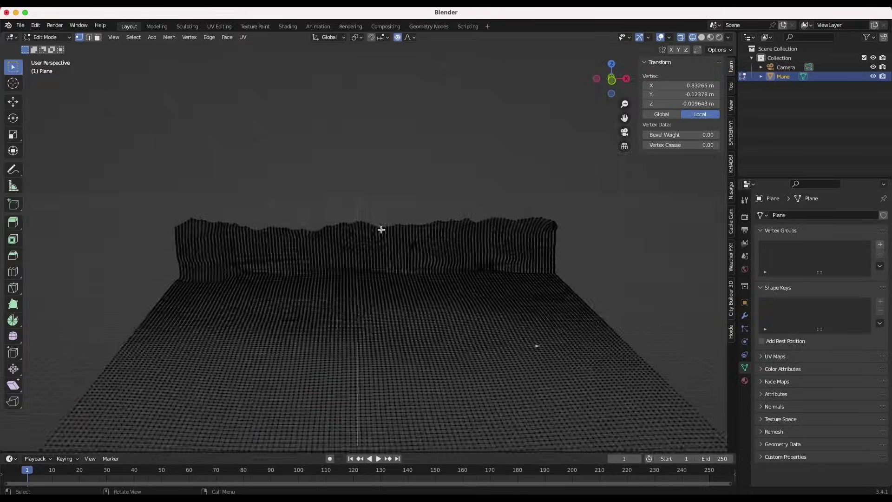
{"action": "key", "text": "KP_0"}
{"action": "key", "text": "a"}
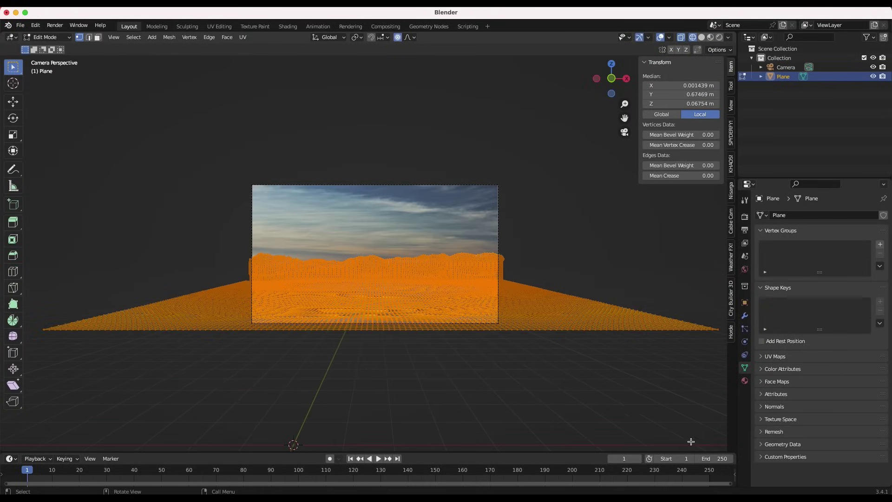
Step: Create a new material for the plane and set its surface shader to Emission
{"action": "left_click", "coordinate": [744, 382]}
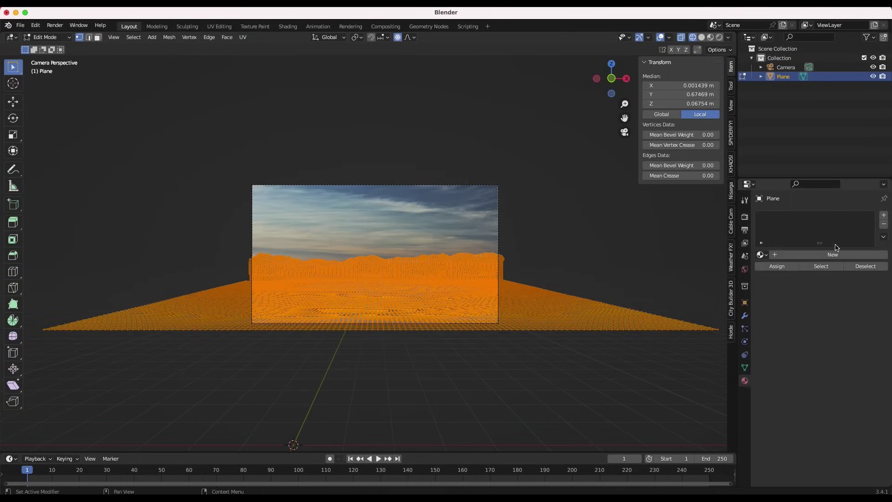
{"action": "left_click", "coordinate": [832, 256]}
{"action": "left_click", "coordinate": [823, 326]}
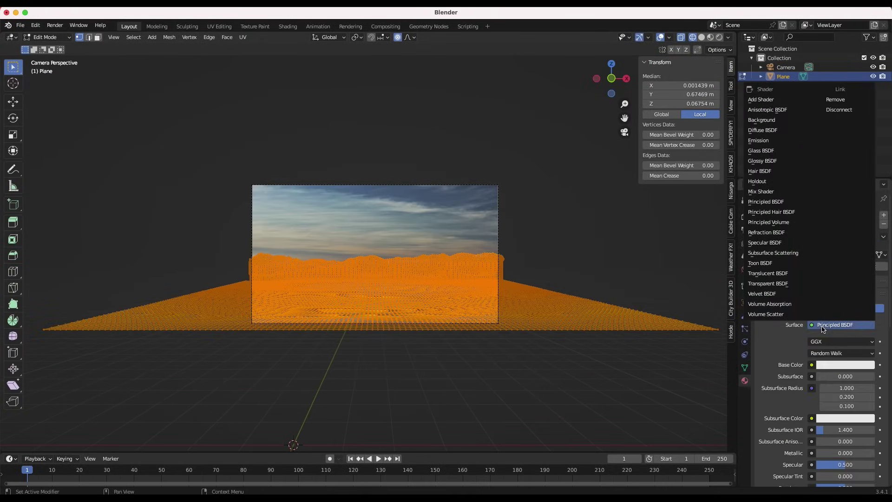
{"action": "left_click", "coordinate": [760, 140]}
Step: Feed the emission color from an Image Texture that uses the already loaded mountain lake photo
{"action": "left_click", "coordinate": [812, 342]}
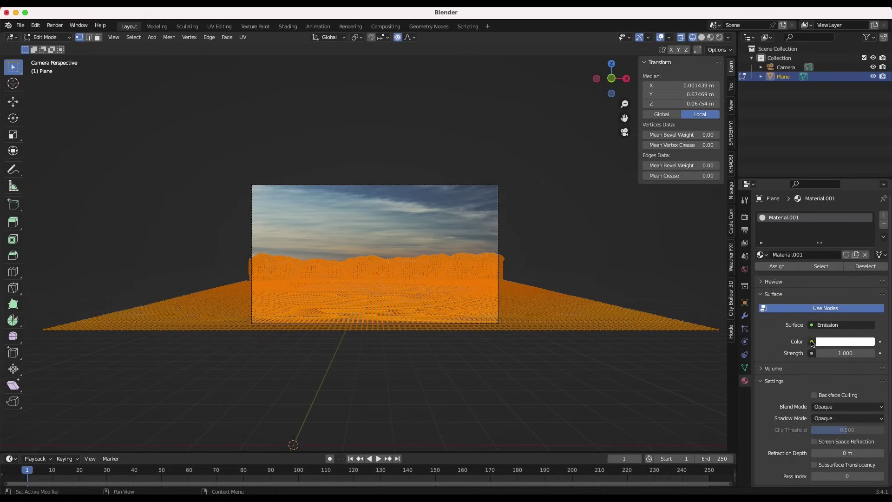
{"action": "left_click", "coordinate": [812, 341]}
{"action": "left_click", "coordinate": [608, 402]}
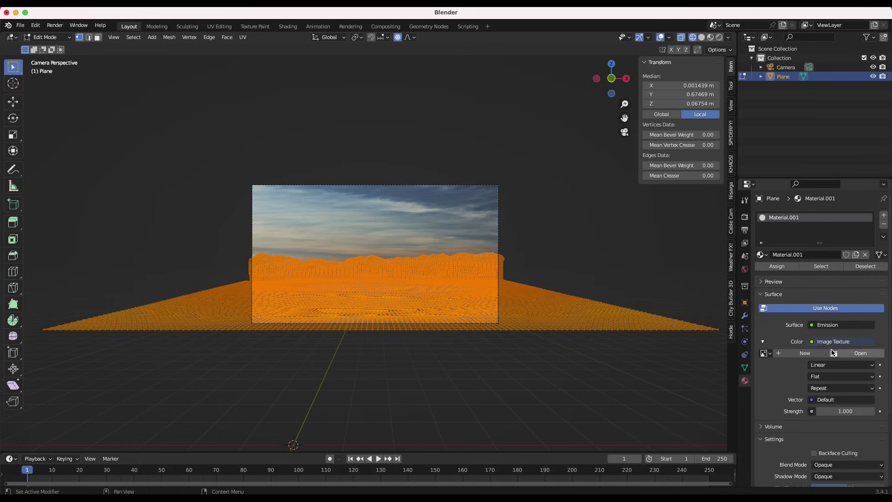
{"action": "left_click", "coordinate": [765, 354]}
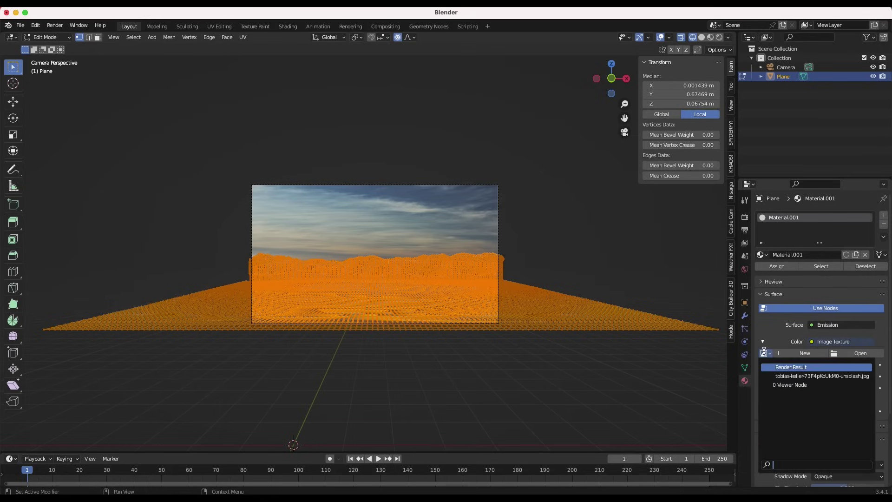
{"action": "left_click", "coordinate": [823, 375]}
Step: Unwrap the whole terrain mesh with Project from View while in the camera view
{"action": "middle_click_drag", "start_coordinate": [318, 181], "coordinate": [329, 171], "text": "shift"}
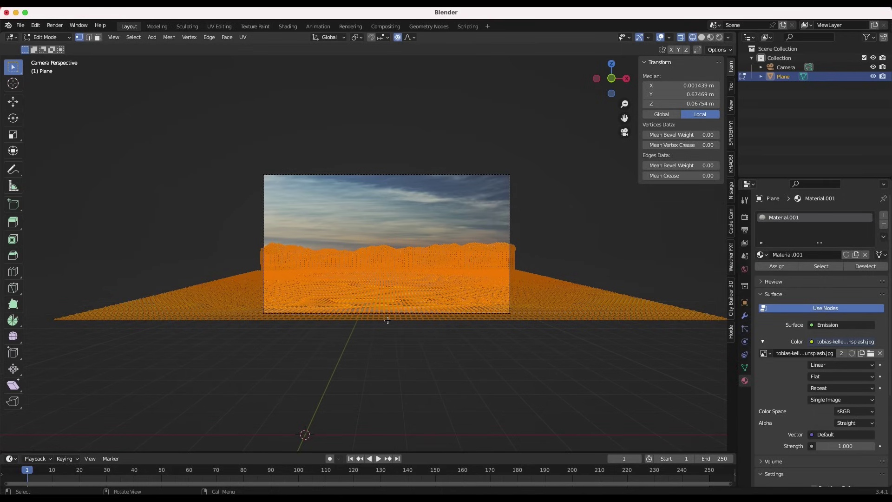
{"action": "key", "text": "u"}
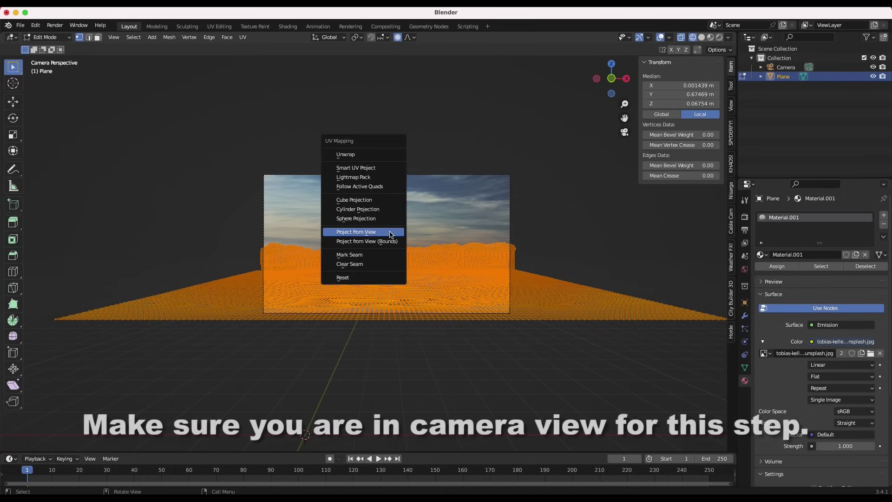
{"action": "left_click", "coordinate": [354, 232]}
Step: Return the plane to Object Mode and display the viewport in Rendered shading
{"action": "left_click", "coordinate": [46, 37]}
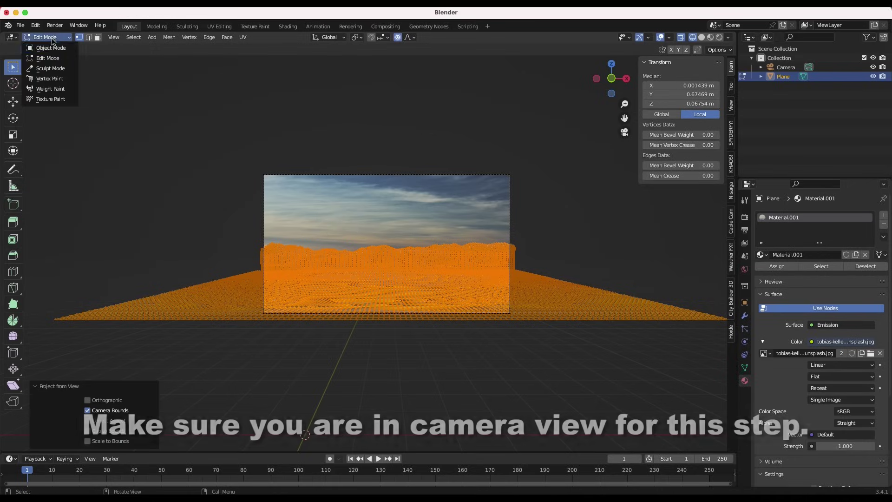
{"action": "left_click", "coordinate": [46, 45]}
{"action": "key", "text": "z"}
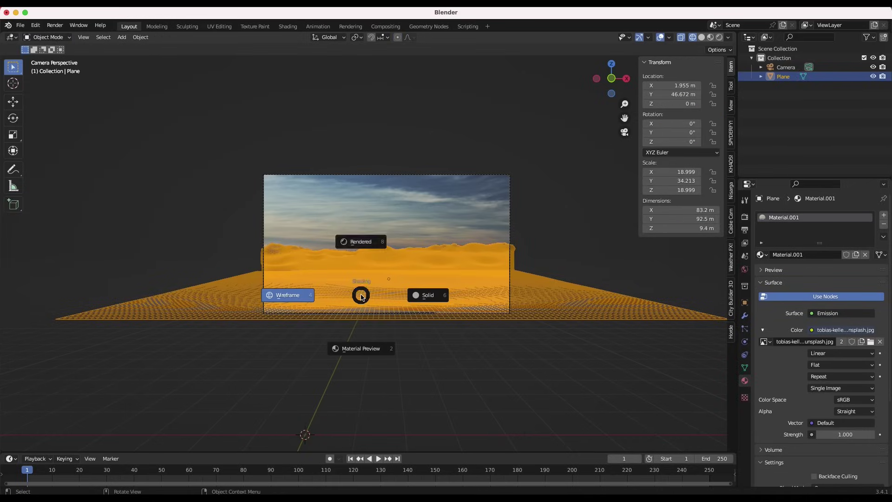
{"action": "left_click", "coordinate": [371, 237]}
{"action": "scroll", "coordinate": [389, 239], "scroll_direction": "up", "scroll_amount": 3}
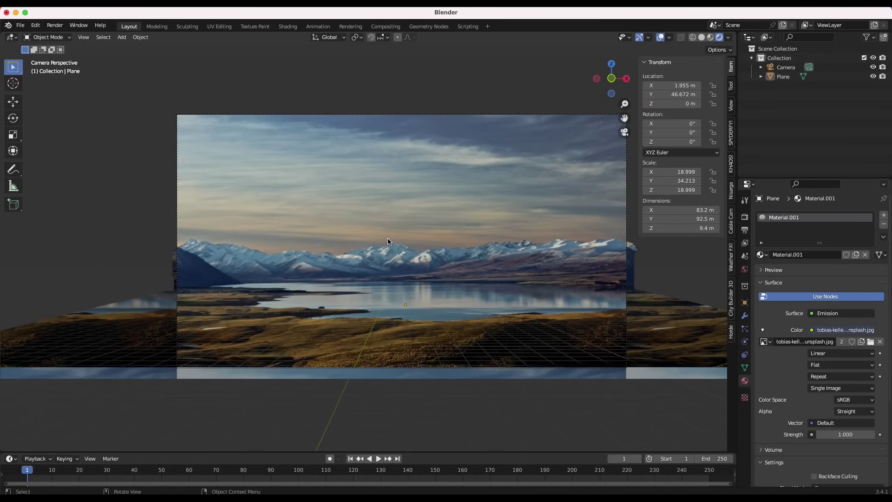
Step: Select the camera and examine the photo projection on the terrain from several angles, finishing in the camera view
{"action": "left_click", "coordinate": [416, 115]}
{"action": "middle_click_drag", "start_coordinate": [500, 277], "coordinate": [493, 281]}
{"action": "scroll", "coordinate": [494, 284], "scroll_direction": "down", "scroll_amount": 10}
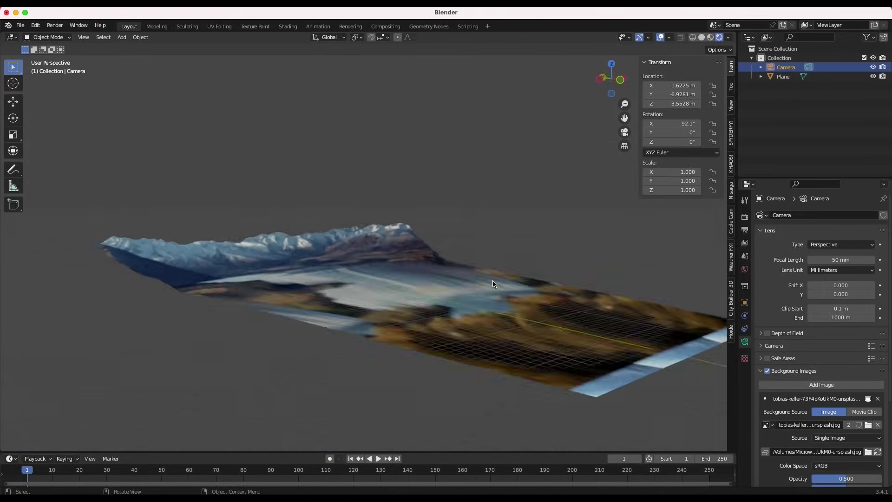
{"action": "scroll", "coordinate": [390, 280], "scroll_direction": "down", "scroll_amount": 5}
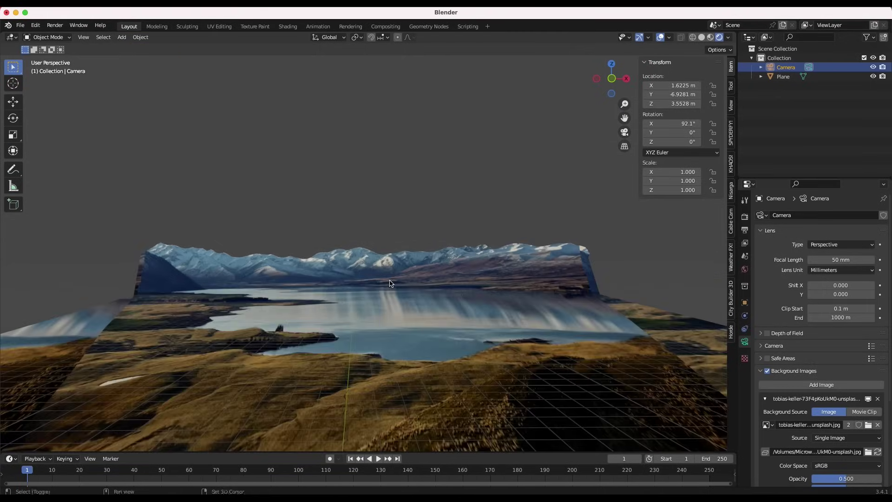
{"action": "left_click", "coordinate": [83, 37]}
{"action": "left_click", "coordinate": [218, 154]}
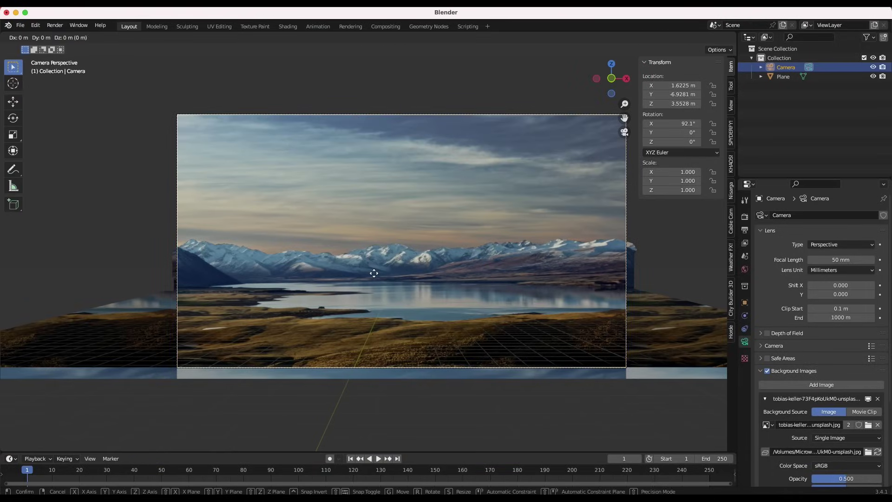
Step: Try moving the camera along its local Z axis and sideways to test the parallax of the projected terrain
{"action": "key", "text": "g"}
{"action": "key", "text": "z"}
{"action": "key", "text": "z"}
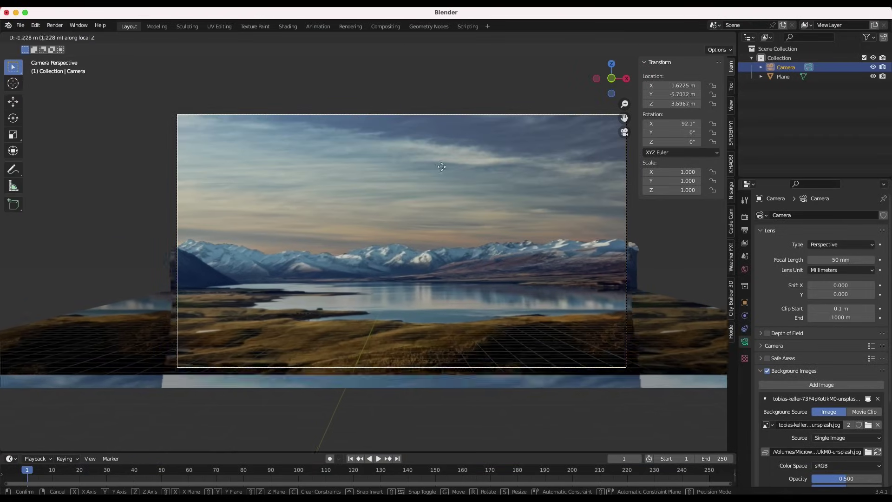
{"action": "left_click", "coordinate": [379, 252]}
{"action": "key", "text": "g"}
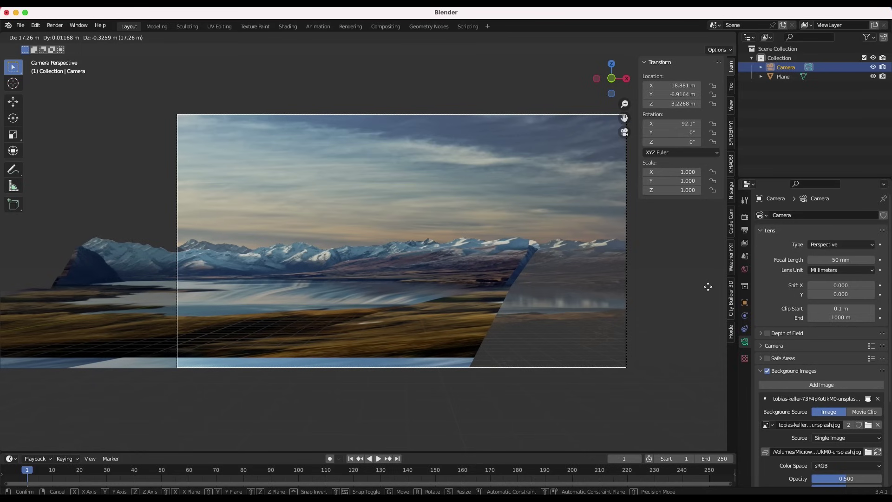
{"action": "key", "text": "z"}
{"action": "key", "text": "z"}
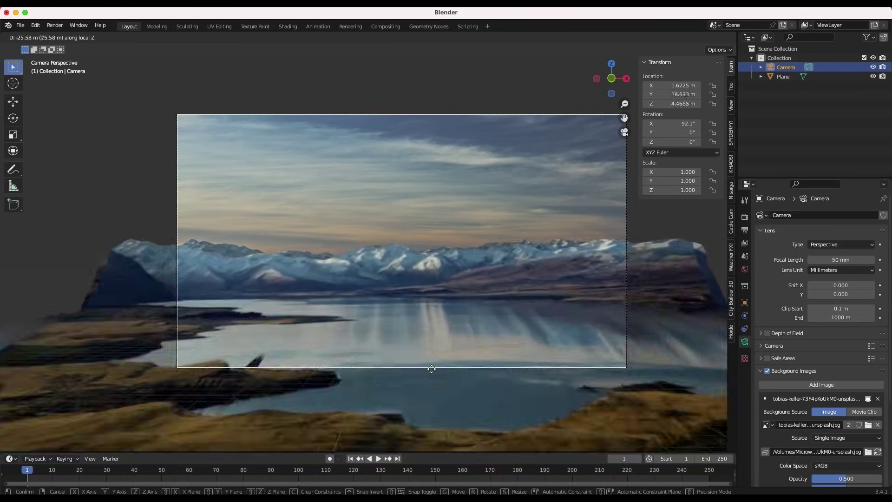
{"action": "left_click", "coordinate": [392, 208]}
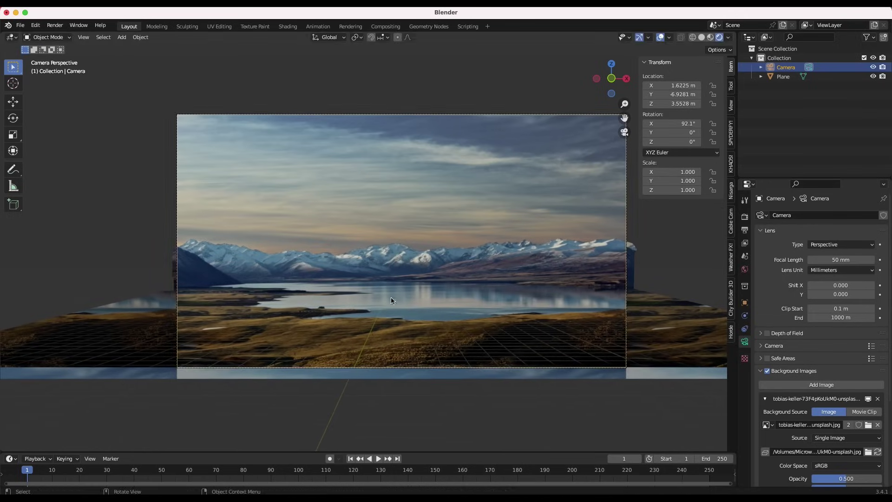
{"action": "key", "text": "g"}
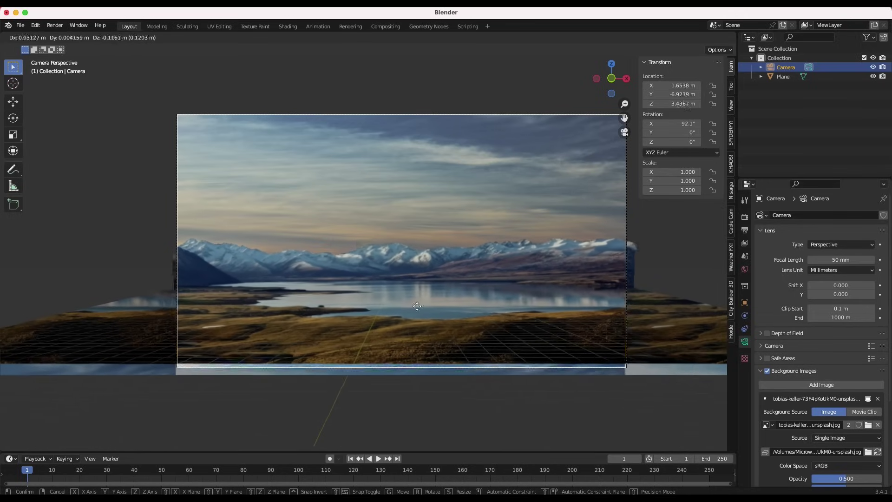
{"action": "left_click", "coordinate": [272, 270]}
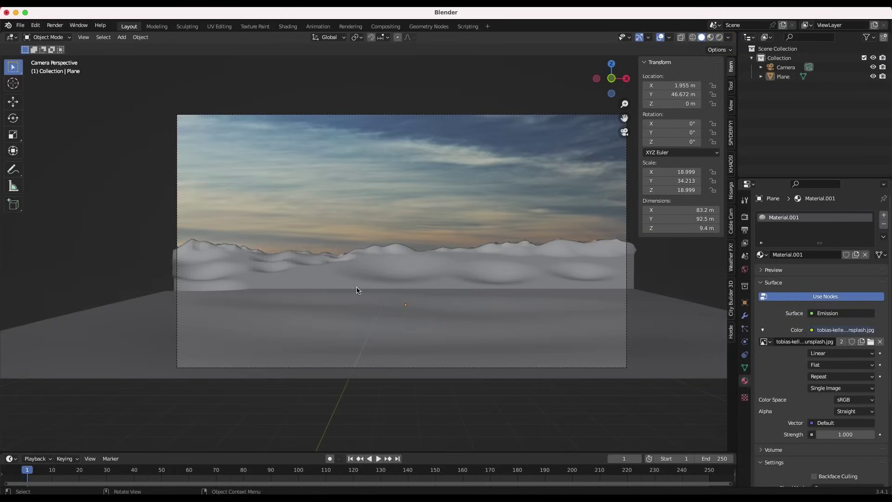
Step: Add a new mesh plane for the sky backdrop and enlarge it to about 62.8 m square
{"action": "key", "text": "shift+a"}
{"action": "mouse_move", "coordinate": [352, 182]}
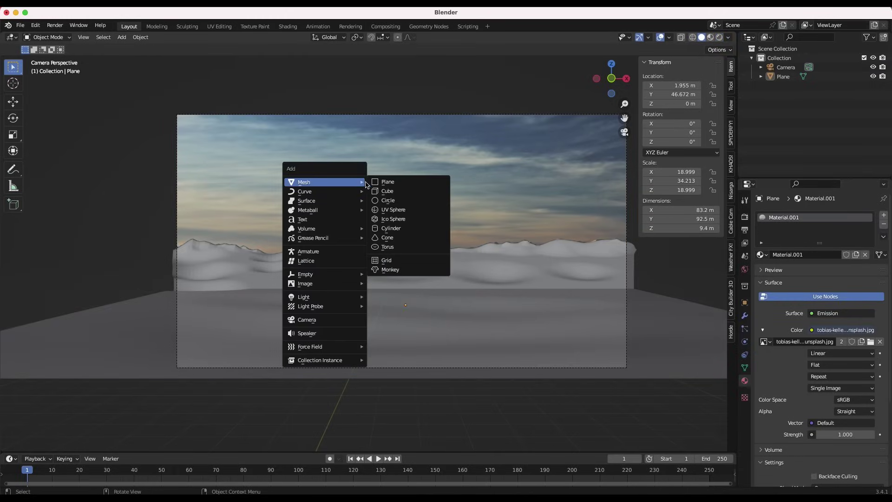
{"action": "left_click", "coordinate": [394, 184]}
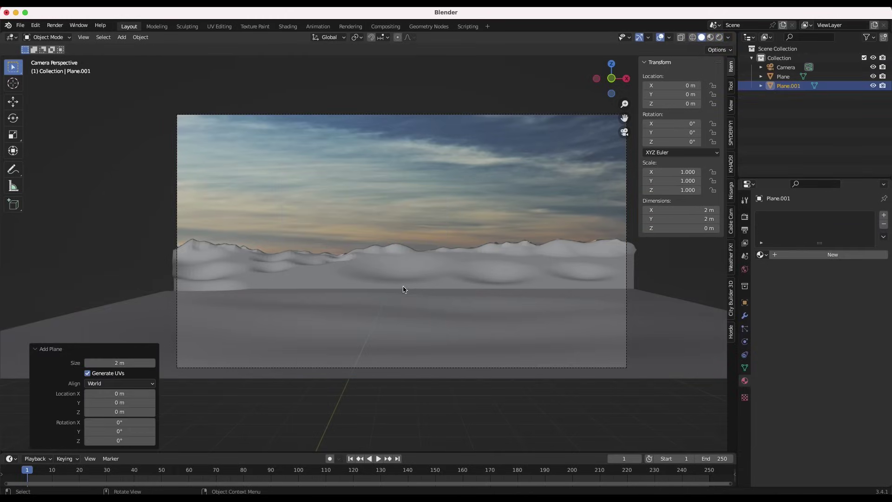
{"action": "middle_click_drag", "start_coordinate": [403, 290], "coordinate": [243, 292]}
{"action": "key", "text": "s"}
{"action": "left_click", "coordinate": [33, 275]}
Step: Move the new plane about 145 m along Y behind the mountains and rotate it 90° about X
{"action": "key", "text": "g"}
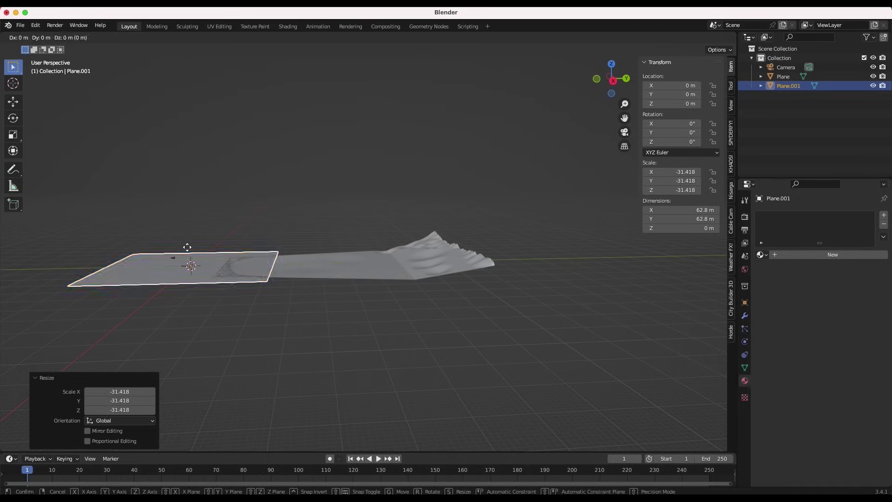
{"action": "key", "text": "y"}
{"action": "left_click", "coordinate": [545, 217]}
{"action": "middle_click_drag", "start_coordinate": [441, 284], "coordinate": [448, 286]}
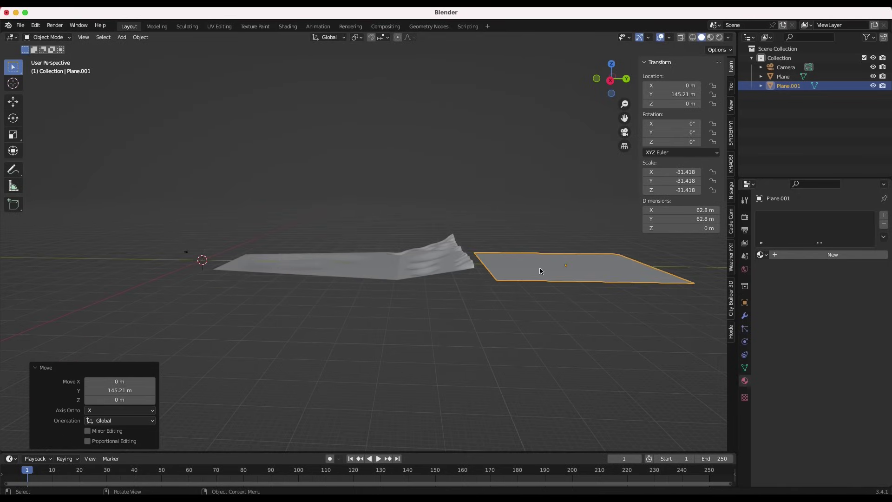
{"action": "type", "text": "rx"}
{"action": "type", "text": "90"}
{"action": "key", "text": "Return"}
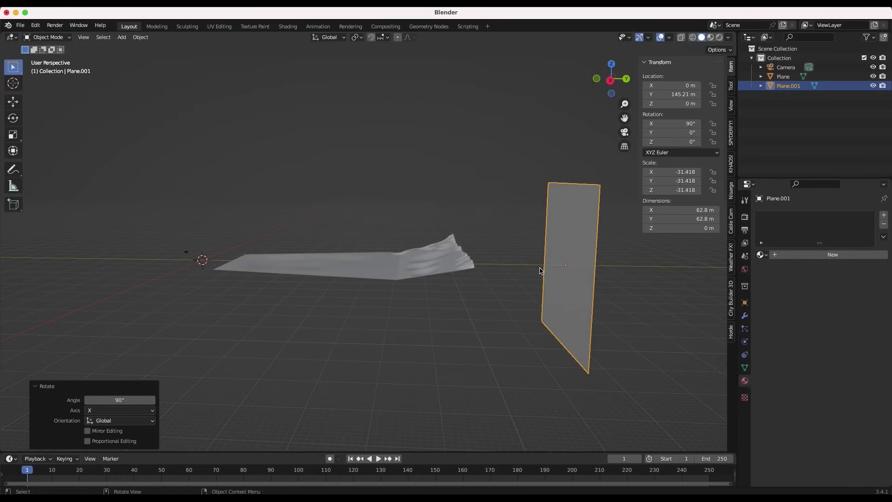
Step: Stretch the upright backdrop plane along X to a width of about 189 m
{"action": "key", "text": "s"}
{"action": "key", "text": "x"}
{"action": "left_click", "coordinate": [636, 304]}
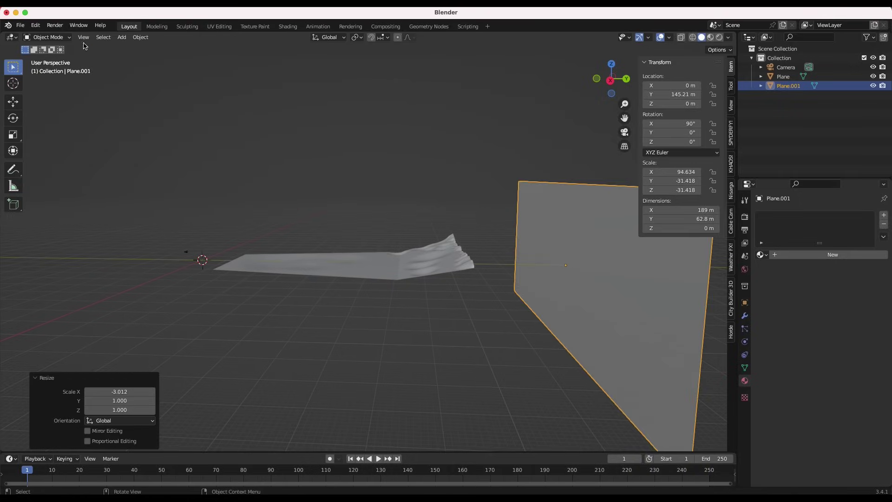
Step: In the camera view, raise the backdrop plane to about Z 17 m and shrink it to about 130 m wide, covering the sky
{"action": "key", "text": "KP_0"}
{"action": "key", "text": "g"}
{"action": "left_click", "coordinate": [409, 284]}
{"action": "key", "text": "s"}
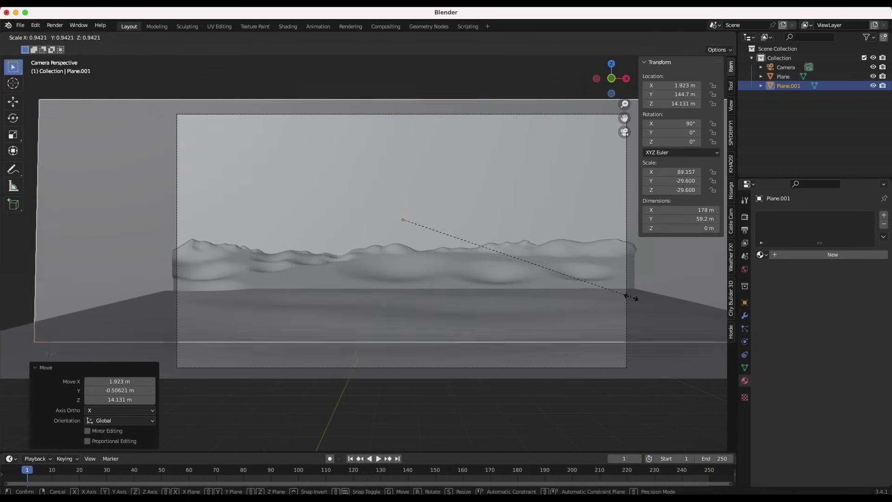
{"action": "left_click", "coordinate": [595, 291]}
{"action": "key", "text": "g"}
{"action": "left_click", "coordinate": [596, 280]}
{"action": "key", "text": "s"}
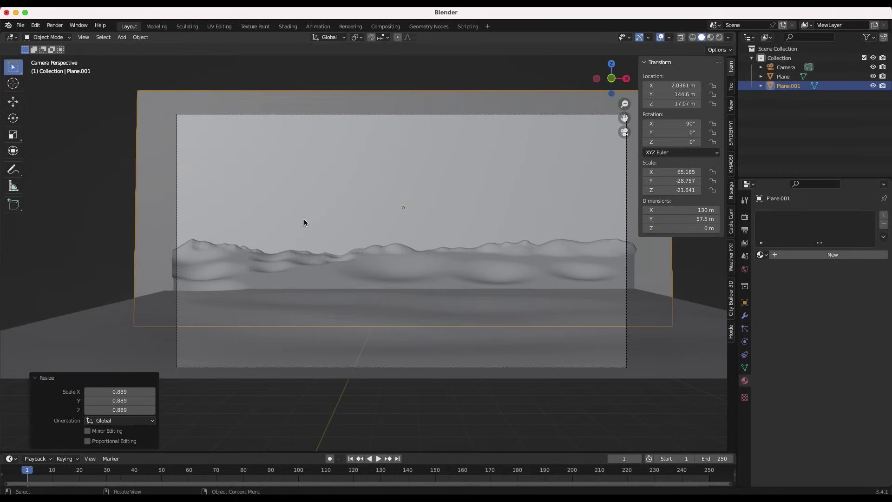
Step: Subdivide the backdrop plane repeatedly in Edit Mode into a fine grid, using two cuts in the final subdivision
{"action": "left_click", "coordinate": [46, 37]}
{"action": "left_click", "coordinate": [44, 56]}
{"action": "scroll", "coordinate": [280, 89], "scroll_direction": "down", "scroll_amount": 2}
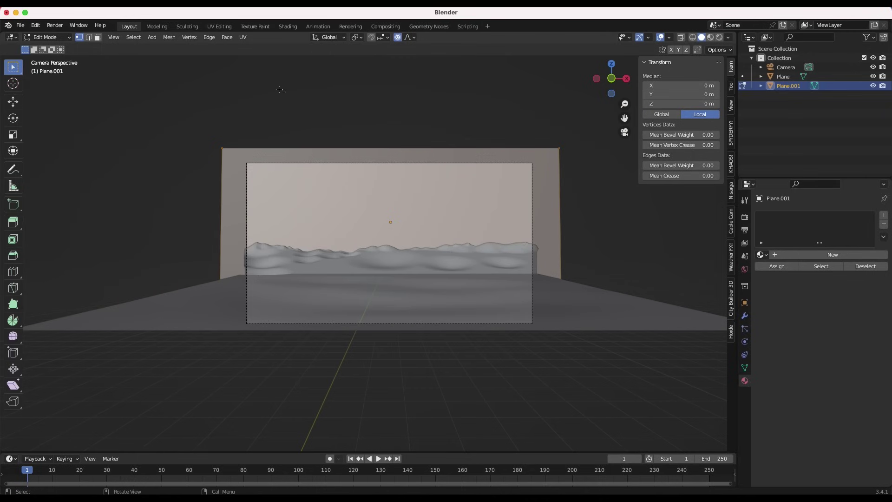
{"action": "left_click", "coordinate": [210, 38]}
{"action": "left_click", "coordinate": [232, 89]}
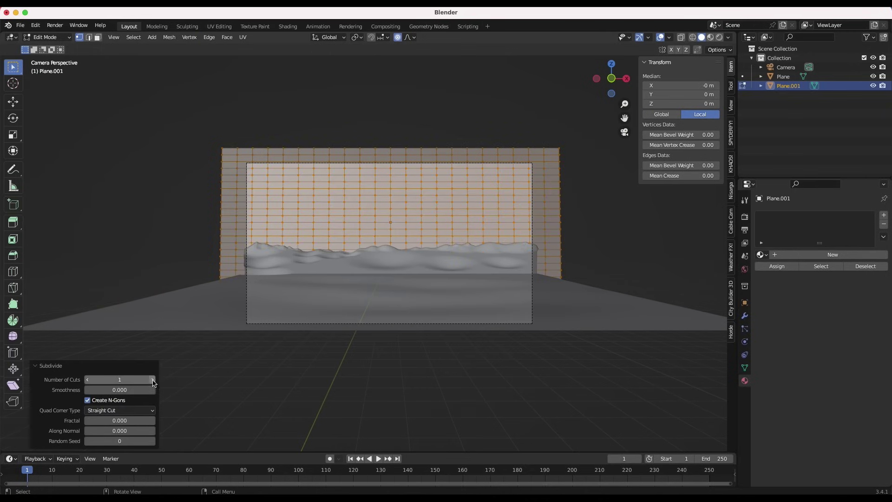
{"action": "left_click", "coordinate": [153, 380]}
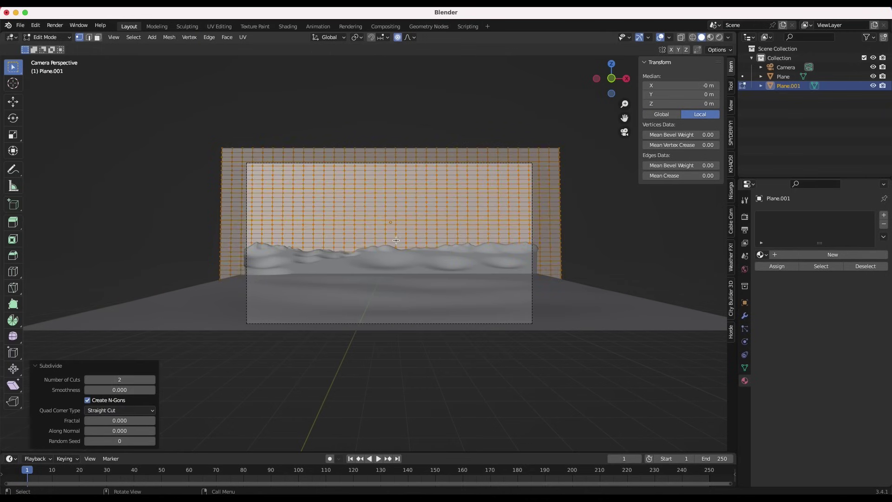
Step: Unwrap the subdivided backdrop plane with Project from View in the camera view
{"action": "scroll", "coordinate": [396, 241], "scroll_direction": "up", "scroll_amount": 2}
{"action": "key", "text": "u"}
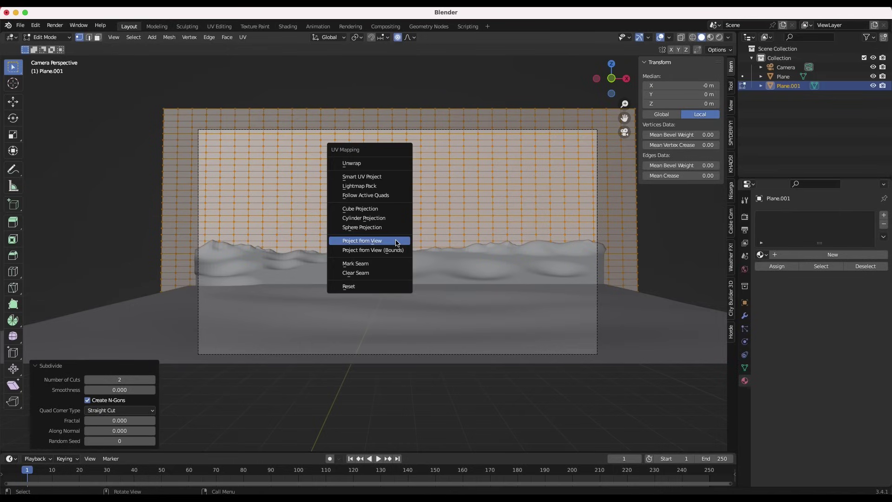
{"action": "left_click", "coordinate": [396, 242]}
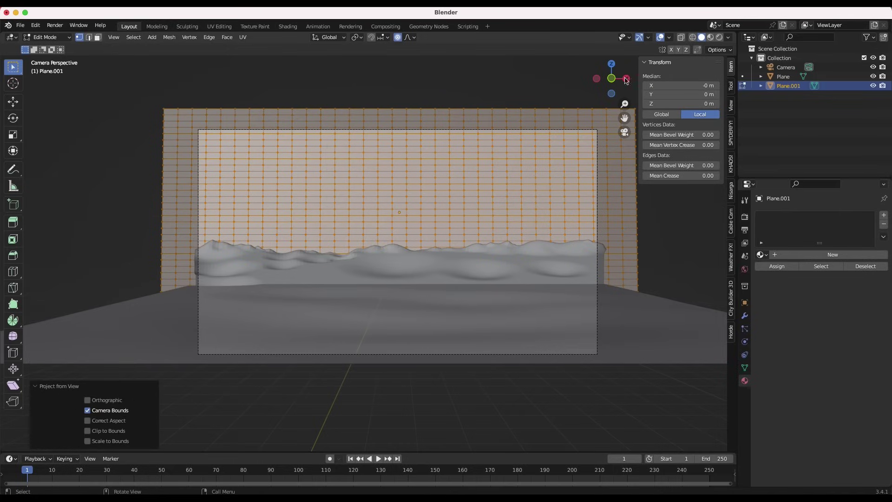
Step: Assign the existing Material.001 to the backdrop plane and show it in Object Mode with Rendered shading
{"action": "left_click", "coordinate": [762, 255]}
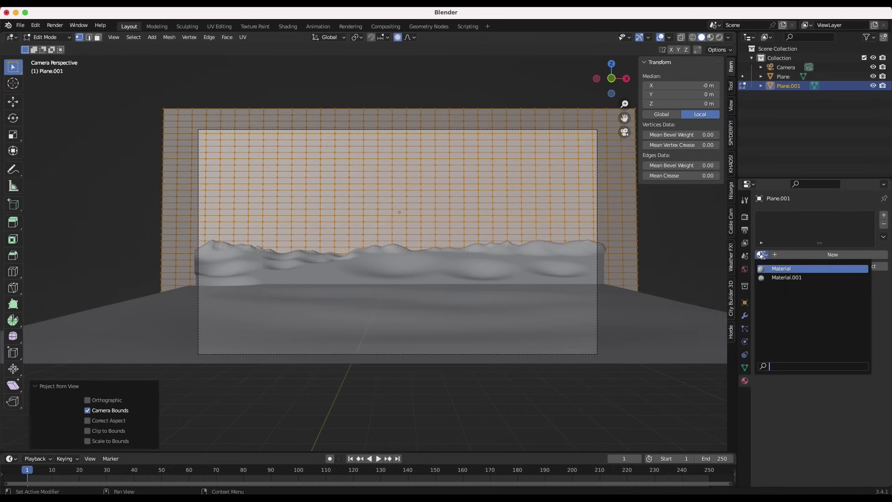
{"action": "left_click", "coordinate": [781, 279]}
{"action": "left_click", "coordinate": [48, 37]}
{"action": "left_click", "coordinate": [55, 47]}
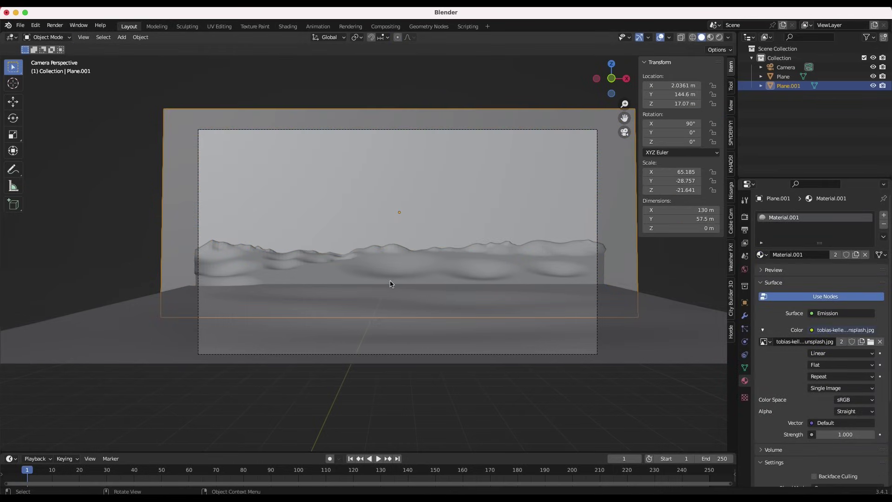
{"action": "key", "text": "z"}
{"action": "left_click", "coordinate": [391, 227]}
Step: Select the camera and try moving it along its local Z axis with the sky backdrop in place
{"action": "left_click", "coordinate": [390, 224]}
{"action": "key", "text": "g"}
{"action": "key", "text": "z"}
{"action": "key", "text": "z"}
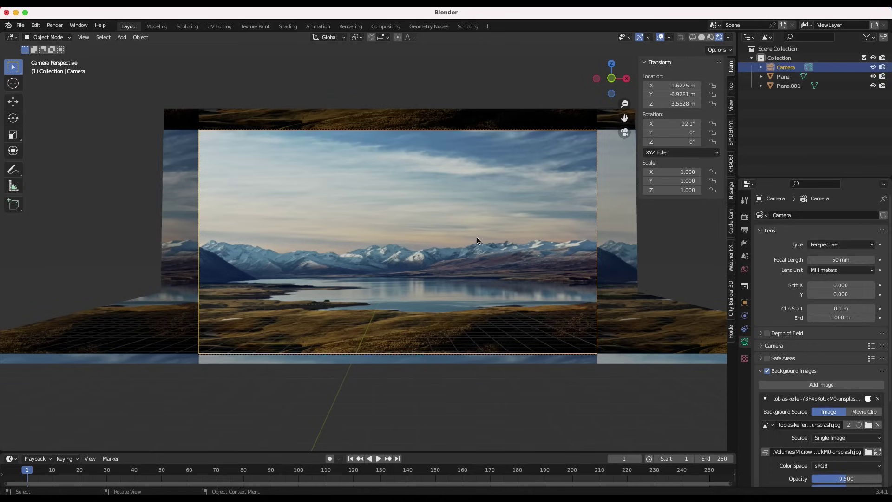
Step: Enlarge the sky backdrop plane so it extends farther beyond the camera frame
{"action": "left_click", "coordinate": [518, 210]}
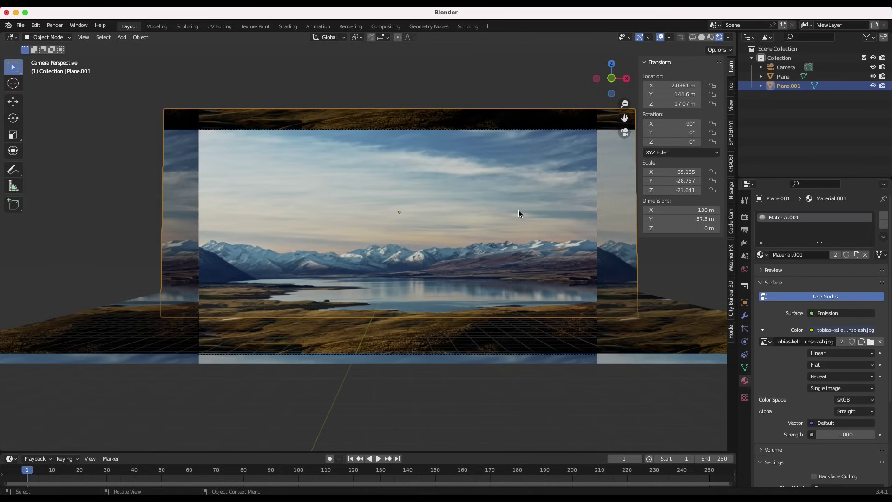
{"action": "key", "text": "s"}
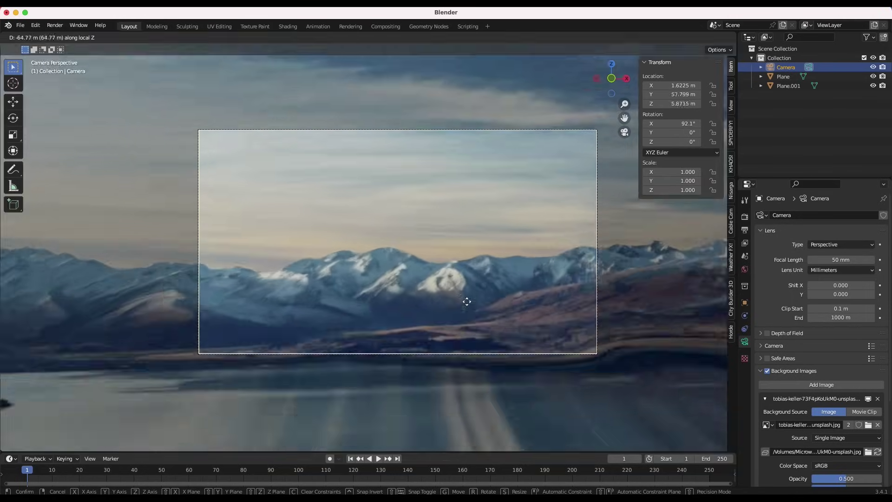
Step: Try moving the camera along its local Z axis, and then sideways and upward, against the enlarged backdrop
{"action": "key", "text": "z"}
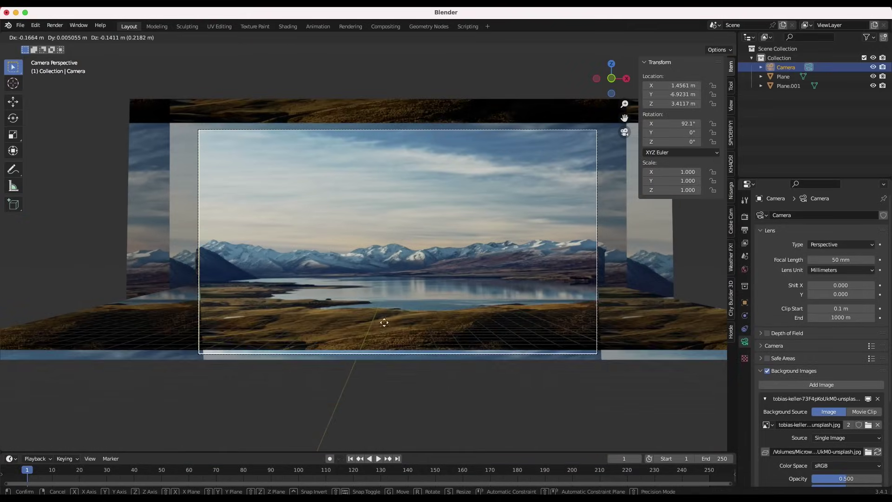
{"action": "left_click", "coordinate": [404, 285]}
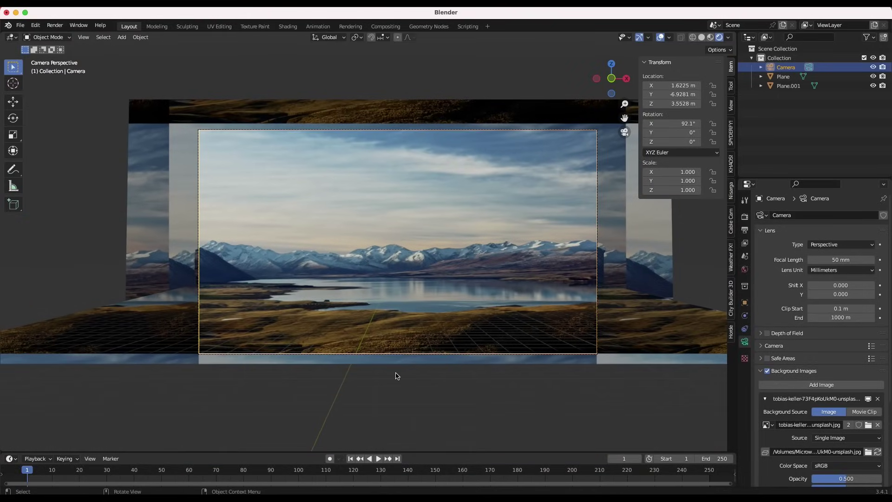
{"action": "key", "text": "g"}
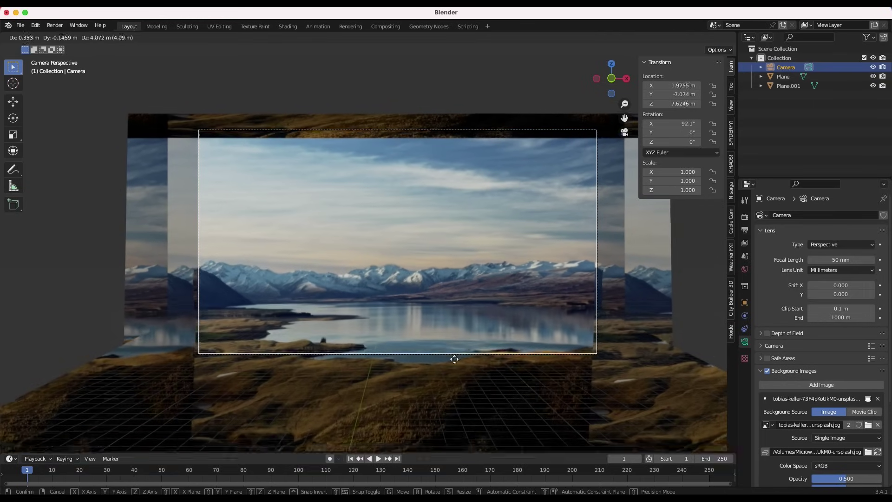
{"action": "key", "text": "Escape"}
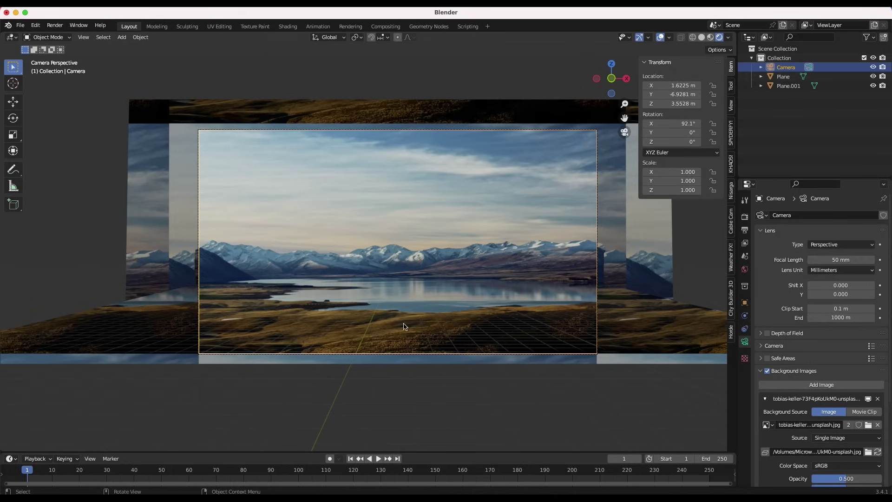
Step: Switch the viewport to Solid shading and add a UV sphere
{"action": "key", "text": "z"}
{"action": "left_click", "coordinate": [441, 273]}
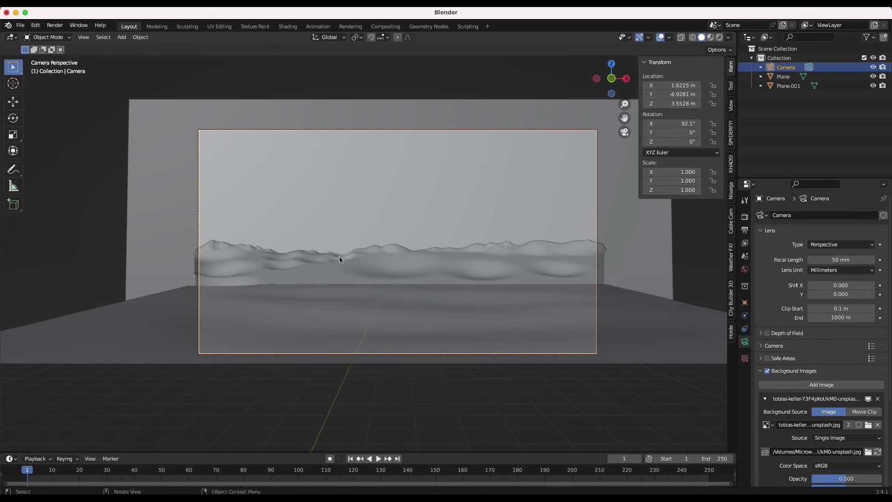
{"action": "key", "text": "shift+a"}
{"action": "mouse_move", "coordinate": [299, 259]}
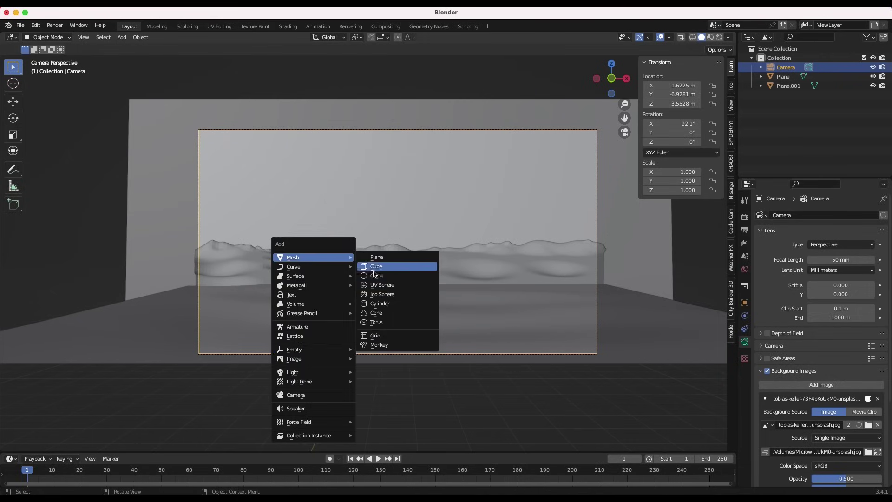
{"action": "left_click", "coordinate": [379, 286]}
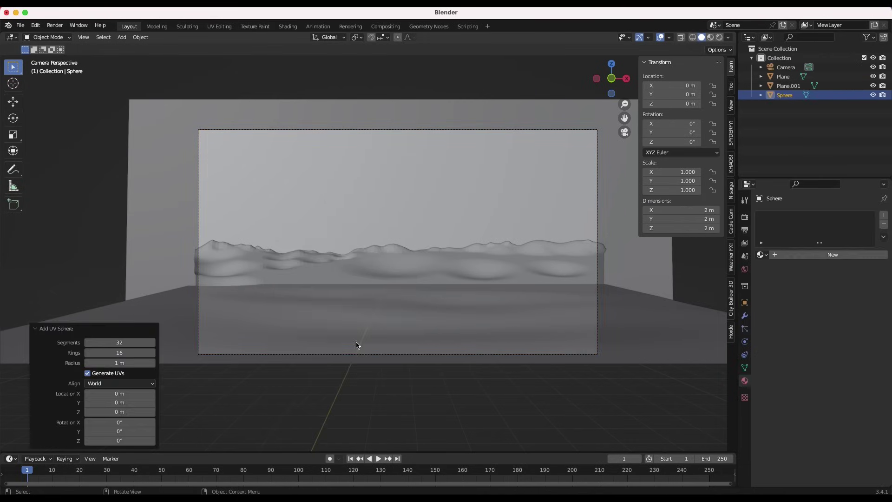
Step: Move the sphere to the terrain's near end, enlarge it to about 17.1 m across and flatten it to about 1.86 m high
{"action": "middle_click_drag", "start_coordinate": [357, 345], "coordinate": [637, 323]}
{"action": "scroll", "coordinate": [637, 323], "scroll_direction": "down", "scroll_amount": 2}
{"action": "key", "text": "g"}
{"action": "left_click", "coordinate": [430, 325]}
{"action": "key", "text": "s"}
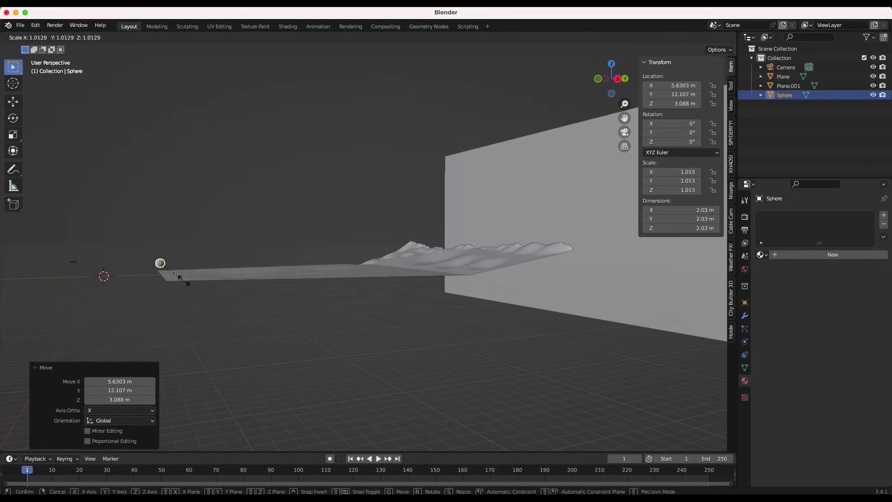
{"action": "left_click", "coordinate": [403, 290]}
{"action": "key", "text": "KP_0"}
{"action": "key", "text": "s"}
{"action": "key", "text": "z"}
{"action": "left_click", "coordinate": [523, 275]}
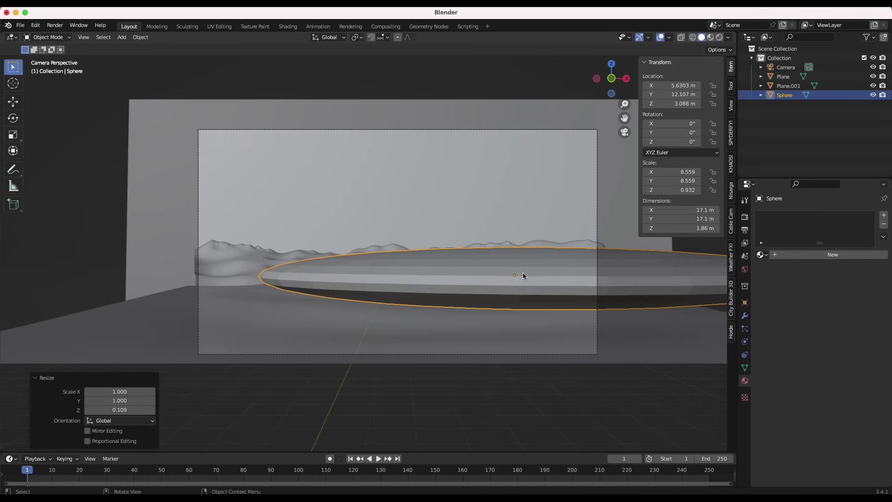
Step: Resize and reposition the flattened sphere in the camera view so it forms a low, wide mound across the foreground
{"action": "key", "text": "s"}
{"action": "left_click", "coordinate": [498, 325]}
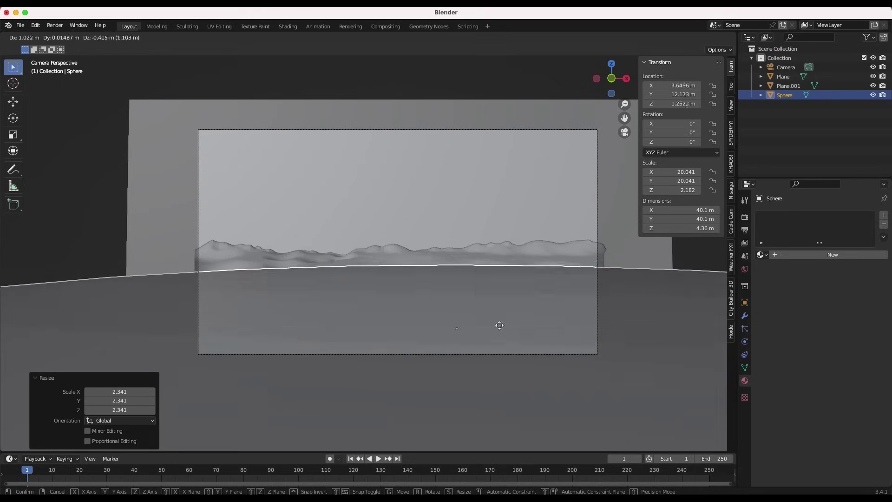
{"action": "key", "text": "g"}
{"action": "left_click", "coordinate": [641, 337]}
{"action": "key", "text": "s"}
{"action": "left_click", "coordinate": [635, 323]}
{"action": "key", "text": "g"}
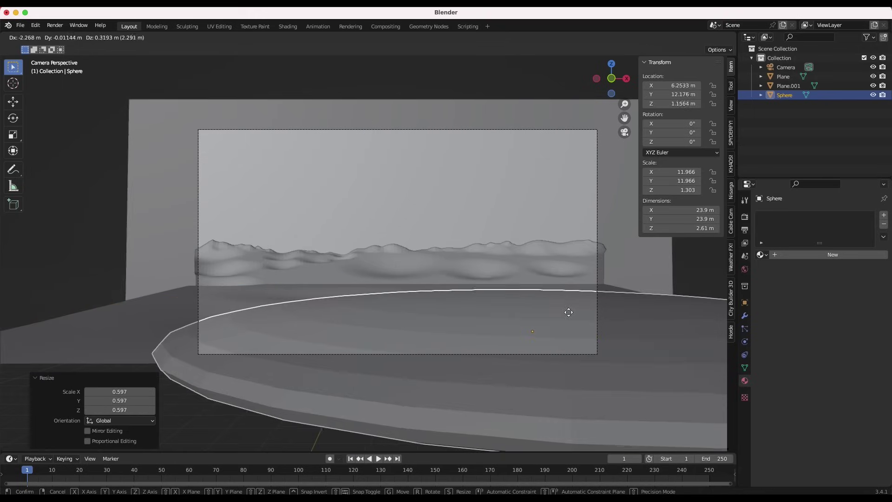
{"action": "left_click", "coordinate": [565, 315]}
{"action": "key", "text": "s"}
{"action": "left_click", "coordinate": [642, 306]}
{"action": "key", "text": "g"}
{"action": "left_click", "coordinate": [615, 299]}
{"action": "key", "text": "s"}
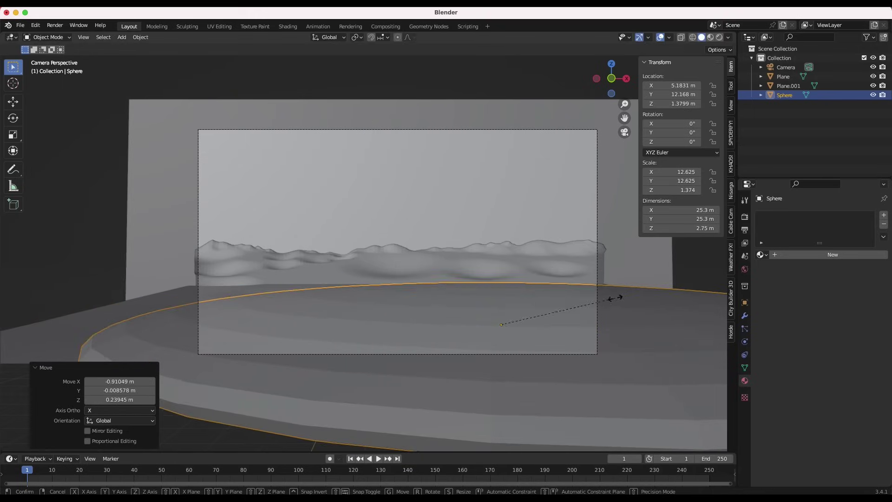
{"action": "left_click", "coordinate": [620, 301]}
{"action": "key", "text": "g"}
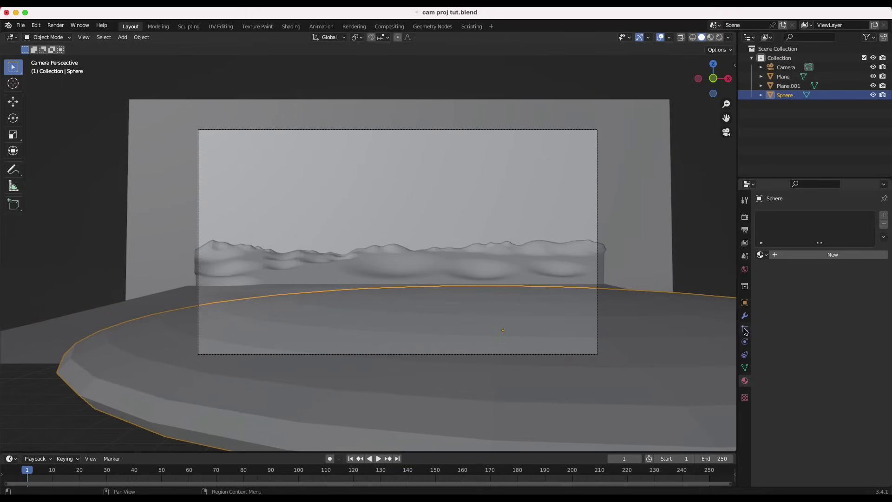
Step: Add a Hair particle system to the sphere with Advanced and Rotation enabled, using Randomize 0.102, Phase 0.354 and Randomize Phase 0.571
{"action": "left_click", "coordinate": [744, 329]}
{"action": "left_click", "coordinate": [882, 217]}
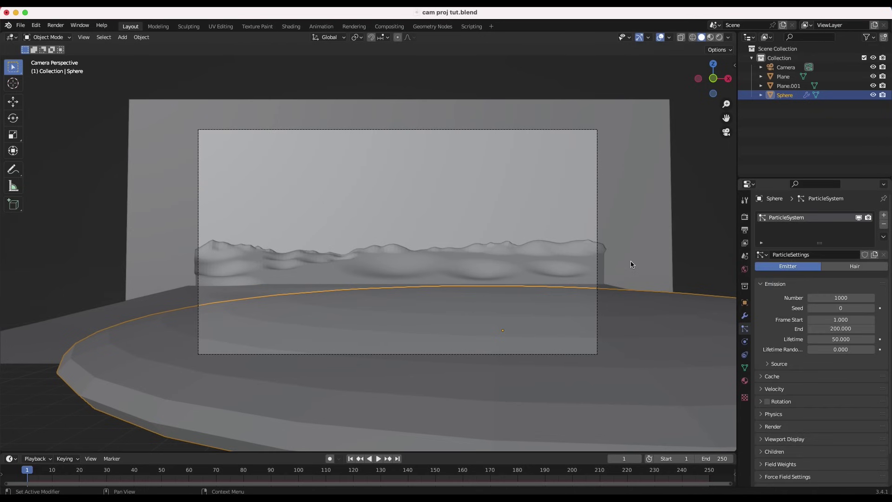
{"action": "left_click", "coordinate": [849, 267]}
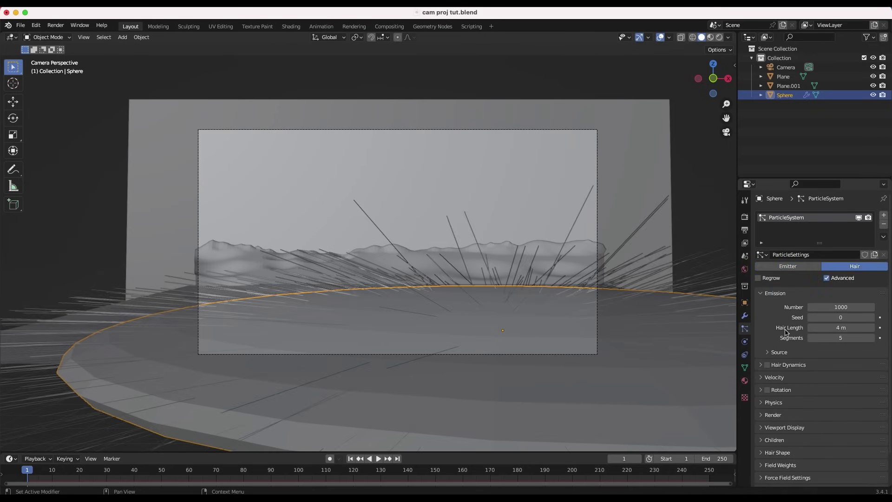
{"action": "left_click", "coordinate": [826, 278]}
{"action": "scroll", "coordinate": [790, 325], "scroll_direction": "down", "scroll_amount": 2}
{"action": "left_click", "coordinate": [762, 355]}
{"action": "left_click", "coordinate": [767, 355]}
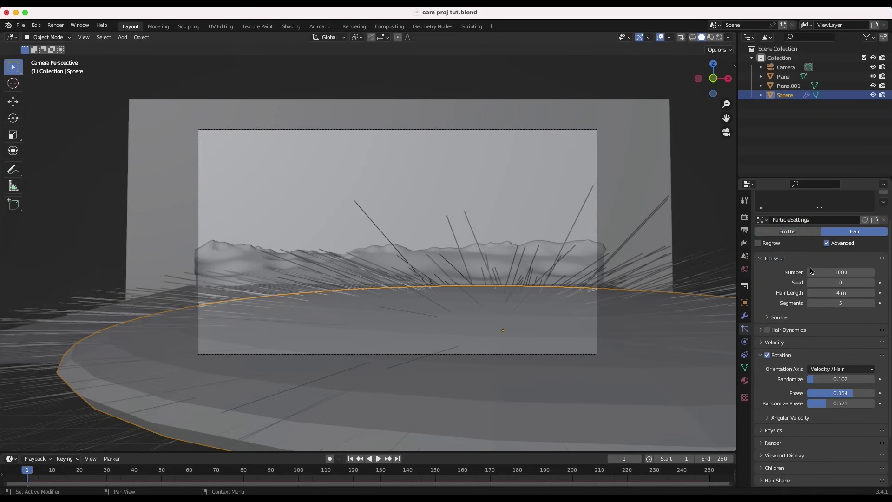
Step: Spawn the Elephant-Grass_A asset from the Nisarga Grass category and place it in front of the camera
{"action": "left_click", "coordinate": [734, 65]}
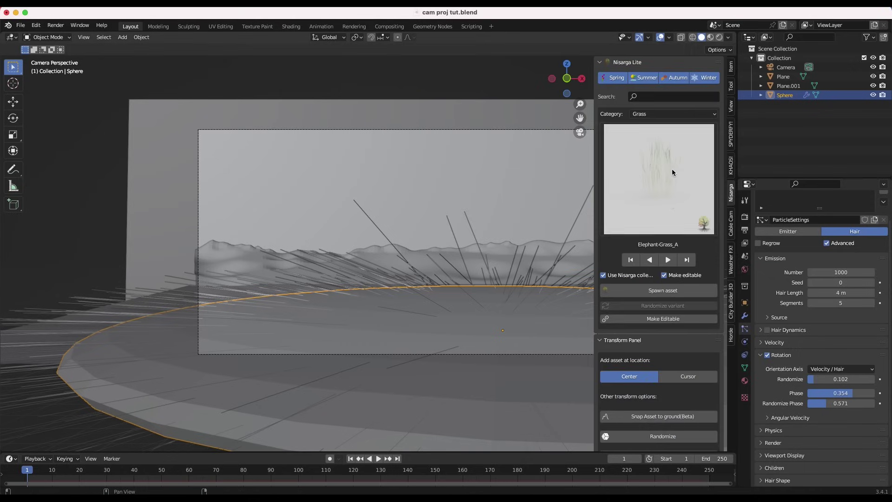
{"action": "left_click_drag", "start_coordinate": [593, 138], "coordinate": [615, 133]}
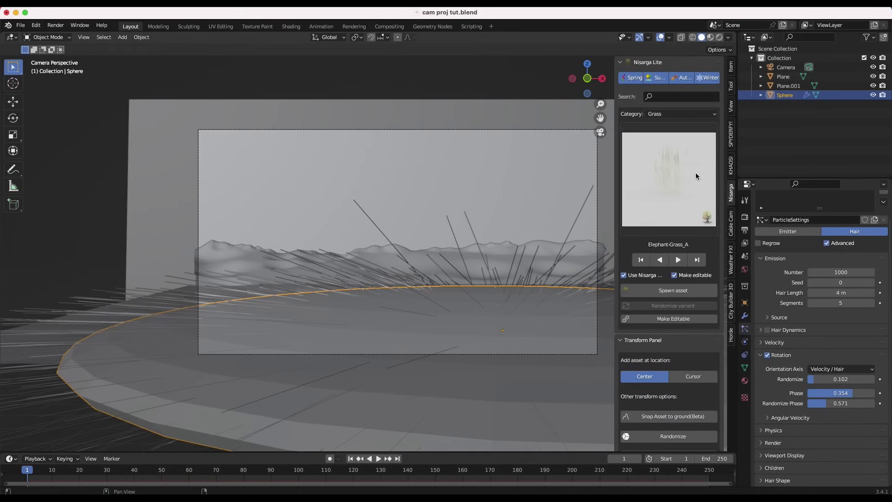
{"action": "left_click", "coordinate": [664, 181]}
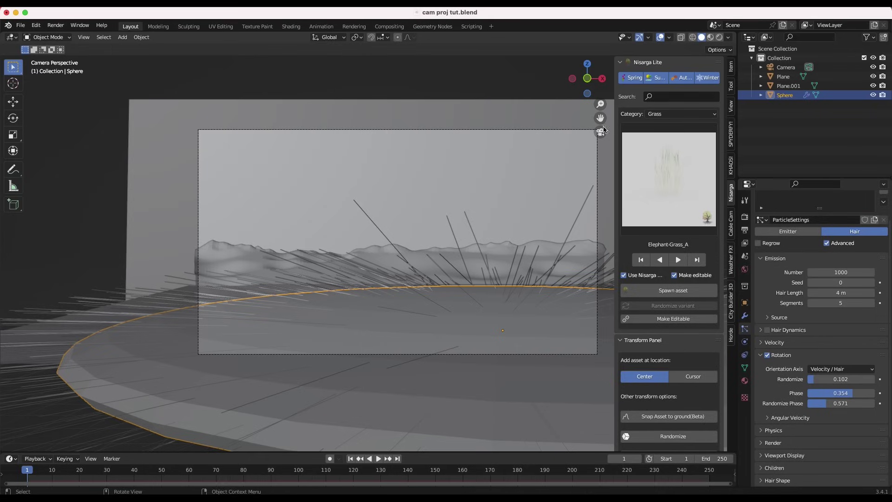
{"action": "left_click", "coordinate": [658, 115]}
{"action": "left_click", "coordinate": [641, 172]}
{"action": "left_click", "coordinate": [529, 275]}
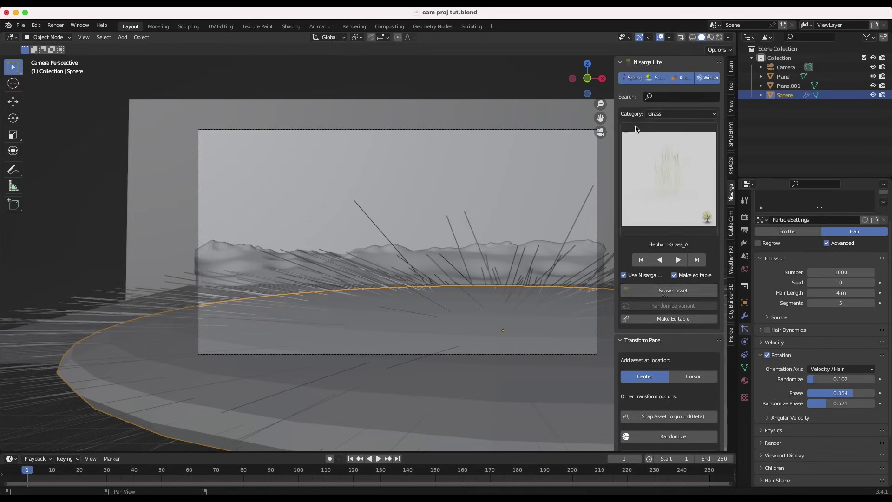
{"action": "left_click", "coordinate": [672, 291]}
{"action": "left_click", "coordinate": [367, 203]}
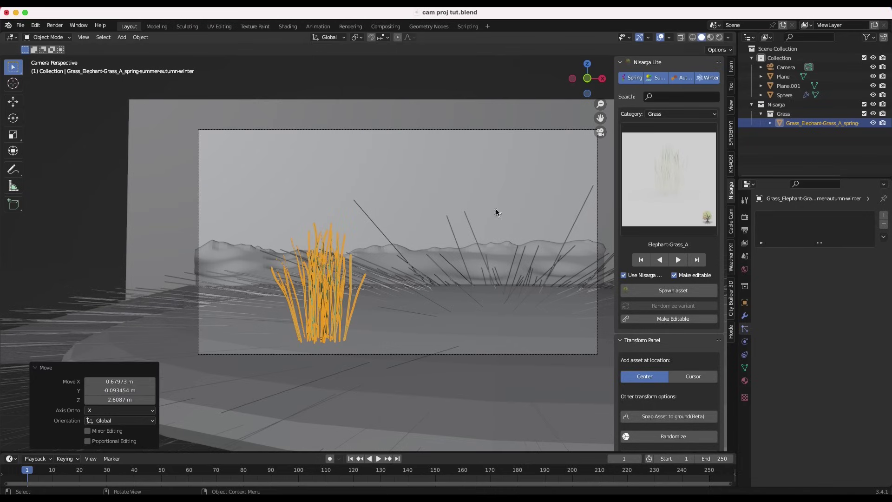
Step: Render the sphere's hair as the elephant grass object, with scale 0.400, scale randomness 1.000 and rotation phase -0.190
{"action": "left_click", "coordinate": [455, 287]}
{"action": "scroll", "coordinate": [842, 309], "scroll_direction": "down", "scroll_amount": 5}
{"action": "left_click", "coordinate": [830, 370]}
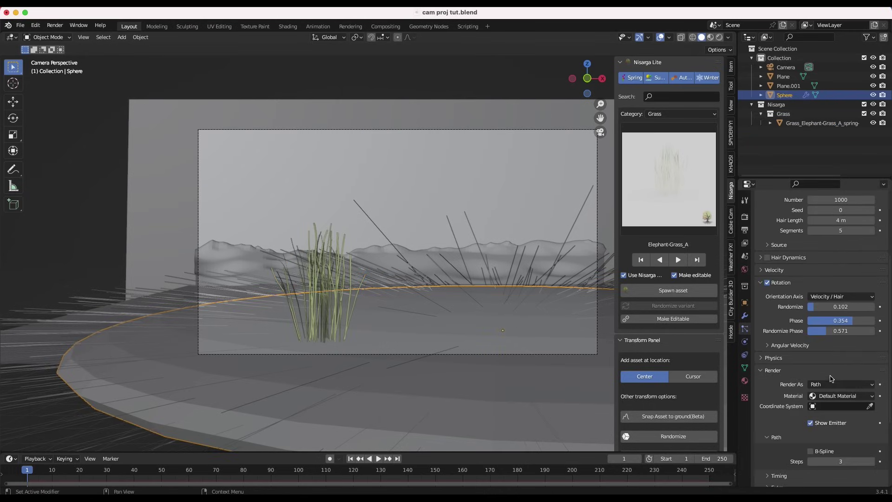
{"action": "left_click", "coordinate": [830, 384]}
{"action": "left_click", "coordinate": [824, 415]}
{"action": "left_click", "coordinate": [841, 452]}
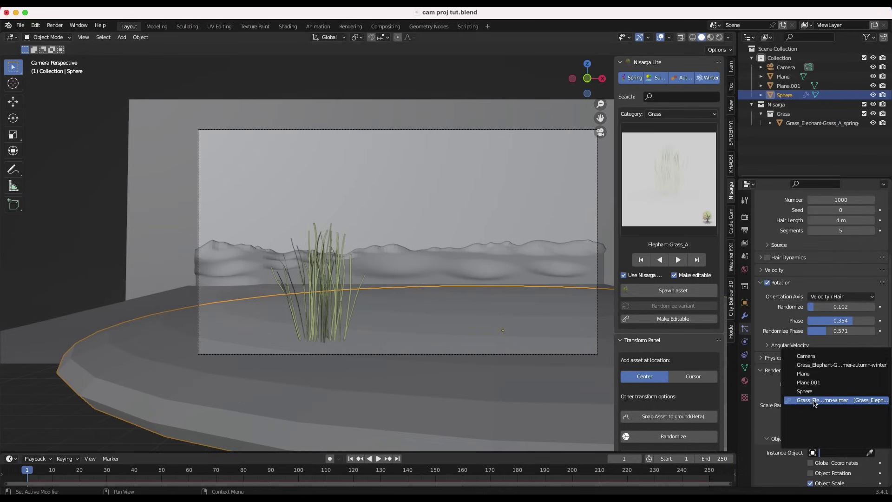
{"action": "left_click", "coordinate": [832, 399]}
{"action": "mouse_move", "coordinate": [827, 395]}
{"action": "left_mouse_down"}
{"action": "mouse_move", "coordinate": [873, 395]}
{"action": "mouse_move", "coordinate": [845, 395]}
{"action": "left_mouse_up"}
Step: Increase the sphere's hair particle number for denser grass and move the source grass clump down out of the camera frame
{"action": "left_click", "coordinate": [841, 199]}
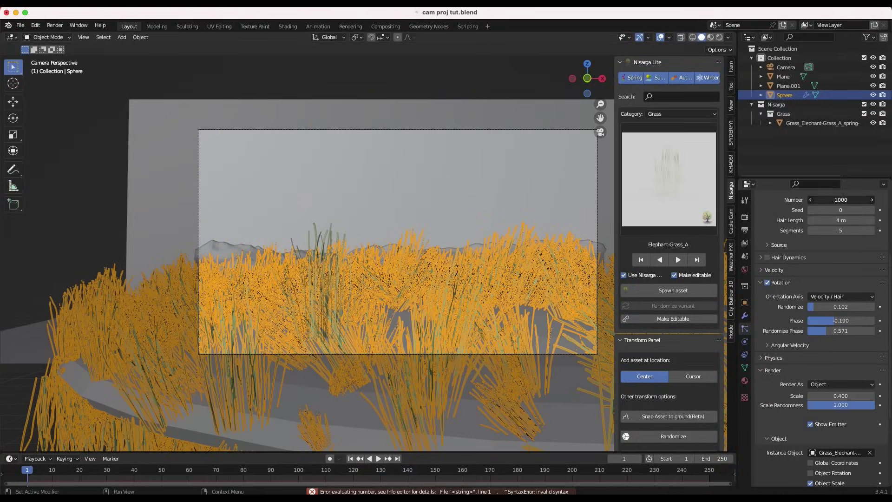
{"action": "left_click", "coordinate": [838, 200]}
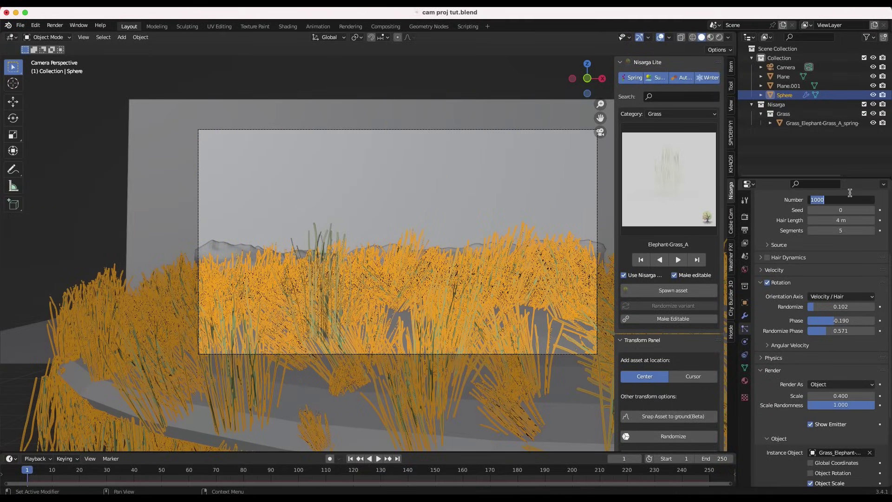
{"action": "key", "text": "Return"}
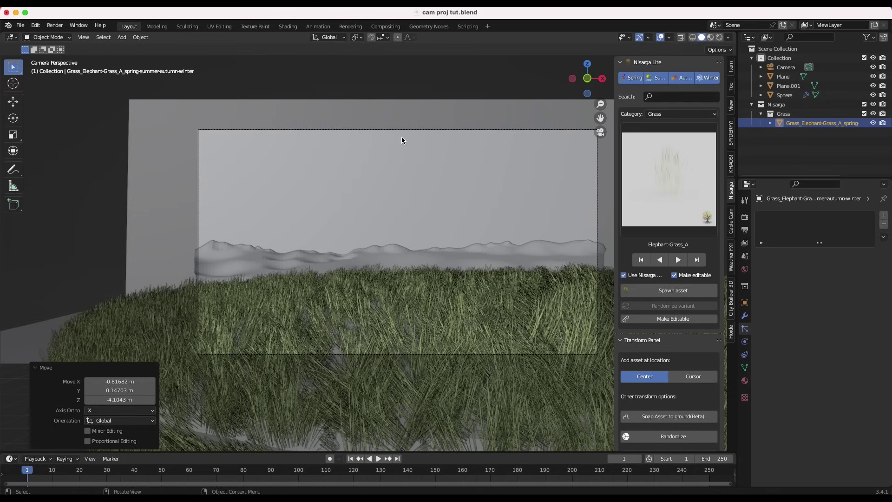
Step: Try small vertical camera moves to preview the grassy foreground against the mountains
{"action": "left_click_drag", "start_coordinate": [402, 136], "coordinate": [406, 318]}
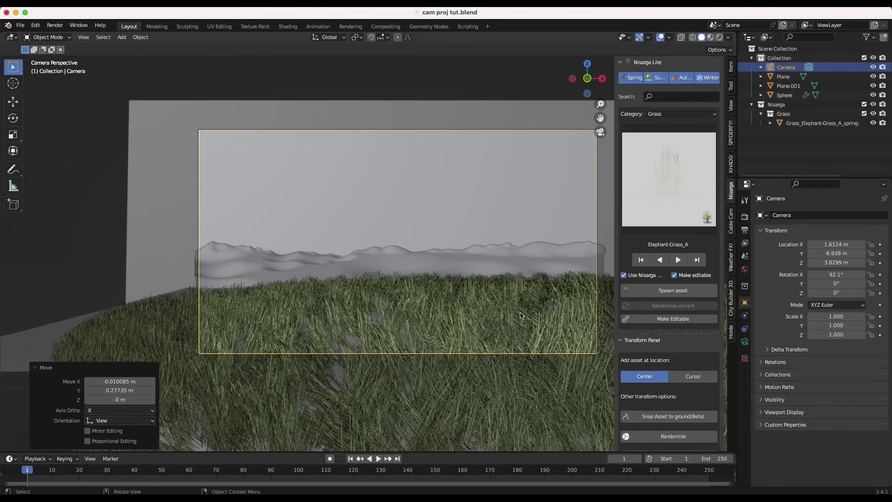
{"action": "key", "text": "g"}
{"action": "left_click", "coordinate": [425, 209]}
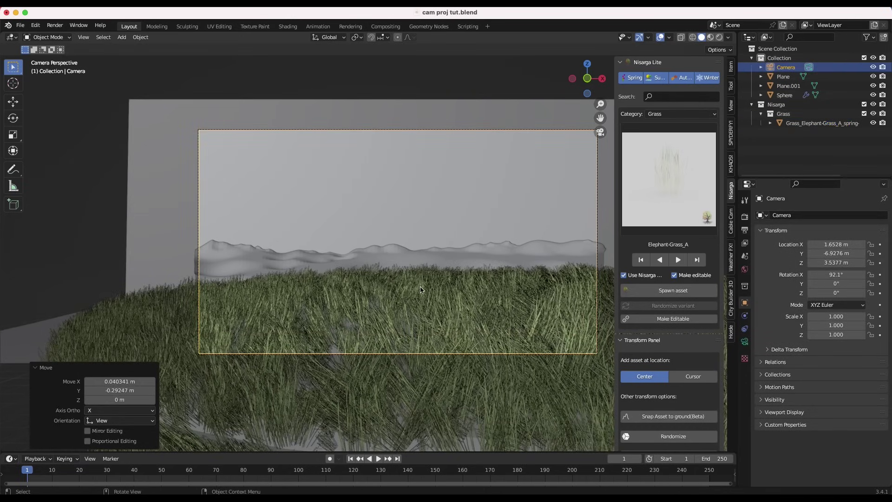
Step: Give the grass-covered sphere a new Principled BSDF material with a dark brown base color
{"action": "left_click", "coordinate": [440, 238]}
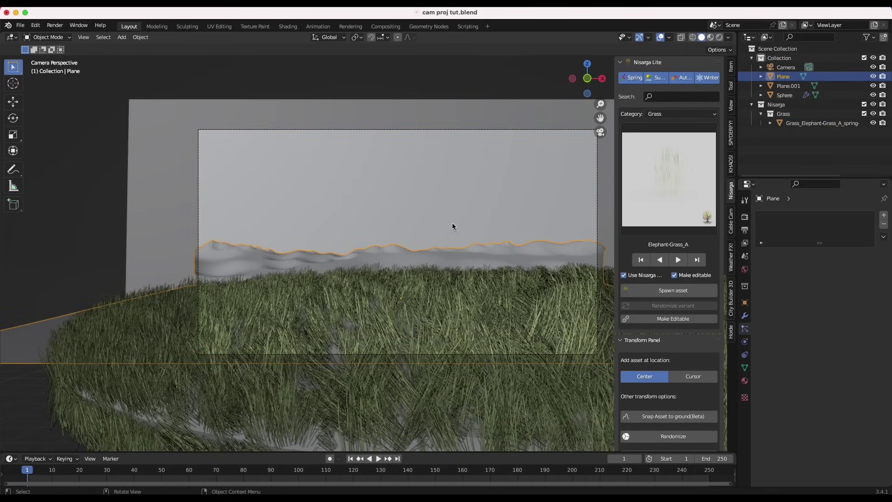
{"action": "left_click", "coordinate": [415, 211]}
{"action": "left_click", "coordinate": [364, 214]}
Step: Add a Sun light and position it above the scene, beside the backdrop's upper left corner
{"action": "key", "text": "shift+a"}
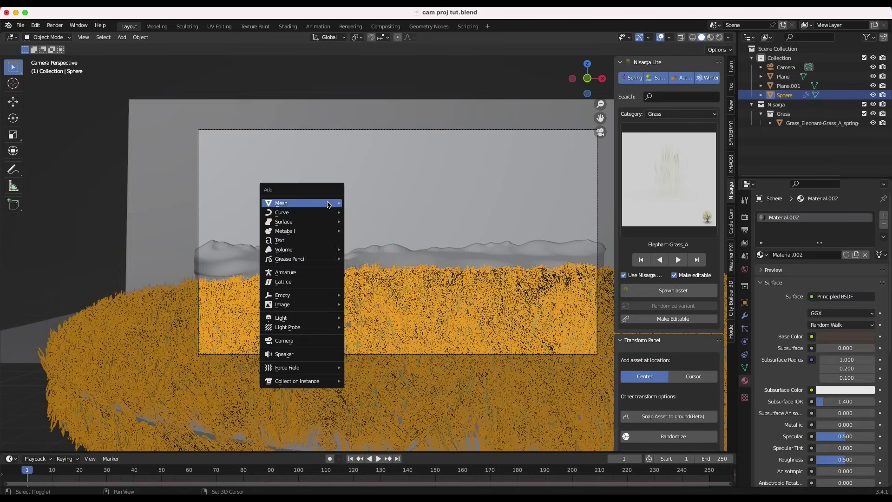
{"action": "mouse_move", "coordinate": [282, 319]}
{"action": "left_click", "coordinate": [364, 329]}
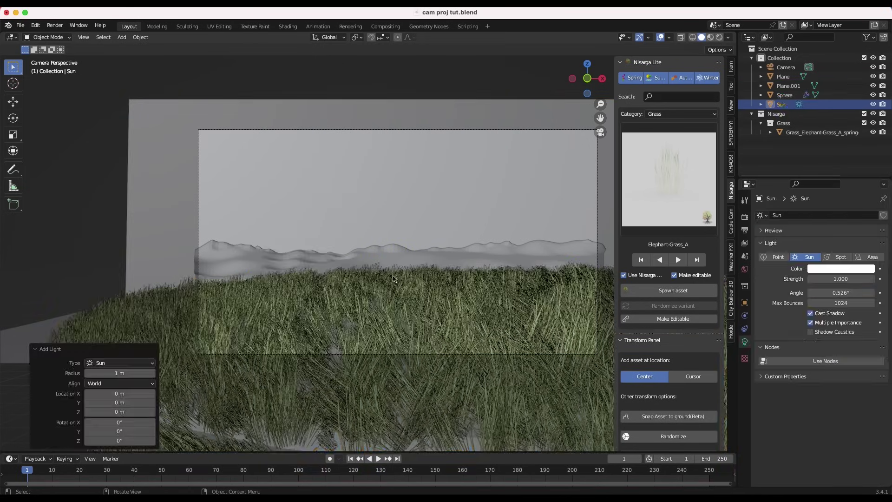
{"action": "key", "text": "g"}
{"action": "left_click", "coordinate": [257, 197]}
{"action": "scroll", "coordinate": [256, 197], "scroll_direction": "down", "scroll_amount": 4}
{"action": "key", "text": "g"}
{"action": "left_click", "coordinate": [331, 218]}
Step: Rotate the Sun light by about -58° in the camera view so it shines diagonally across the grass
{"action": "key", "text": "t"}
{"action": "key", "text": "r"}
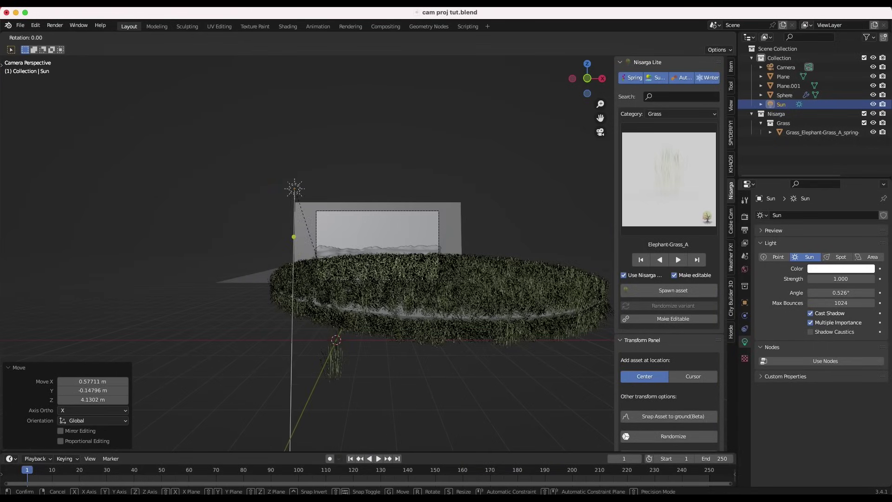
{"action": "left_click", "coordinate": [420, 219]}
{"action": "scroll", "coordinate": [420, 219], "scroll_direction": "up", "scroll_amount": 3}
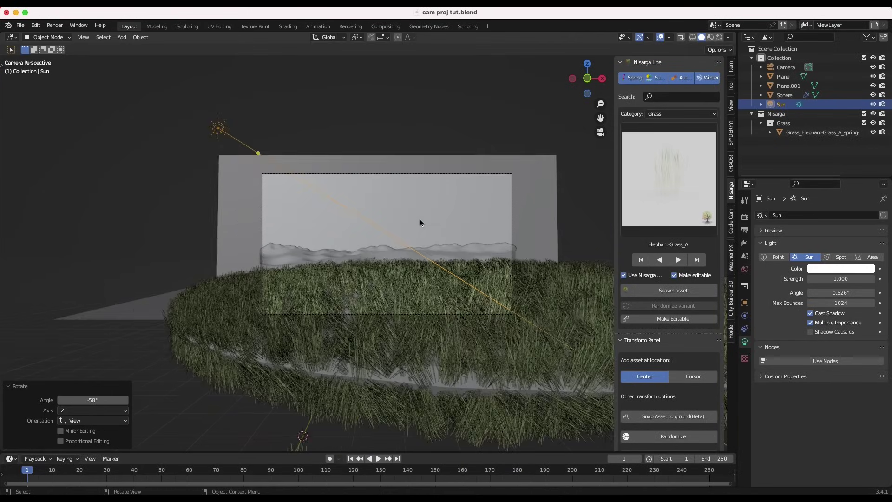
Step: Spawn the American-Beech_B tree from the Trees_A-H category onto the grassy foreground and preview the scene in Rendered shading
{"action": "scroll", "coordinate": [419, 219], "scroll_direction": "up", "scroll_amount": 2}
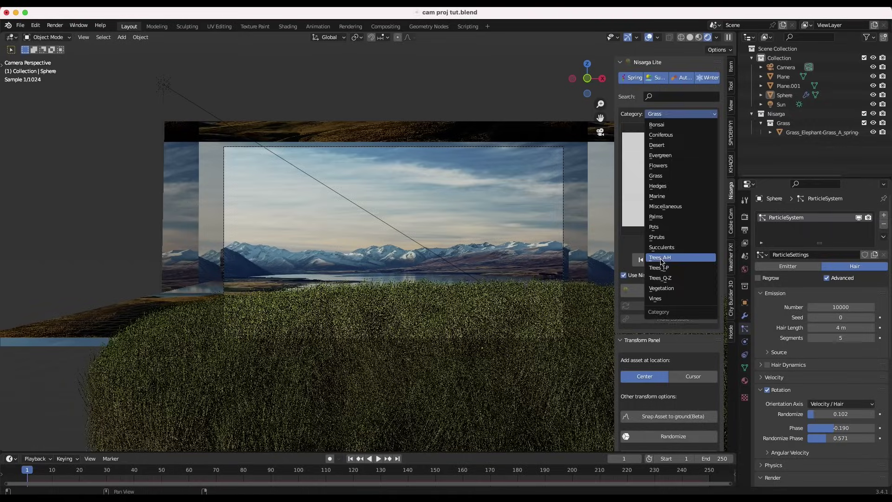
{"action": "left_click", "coordinate": [648, 197]}
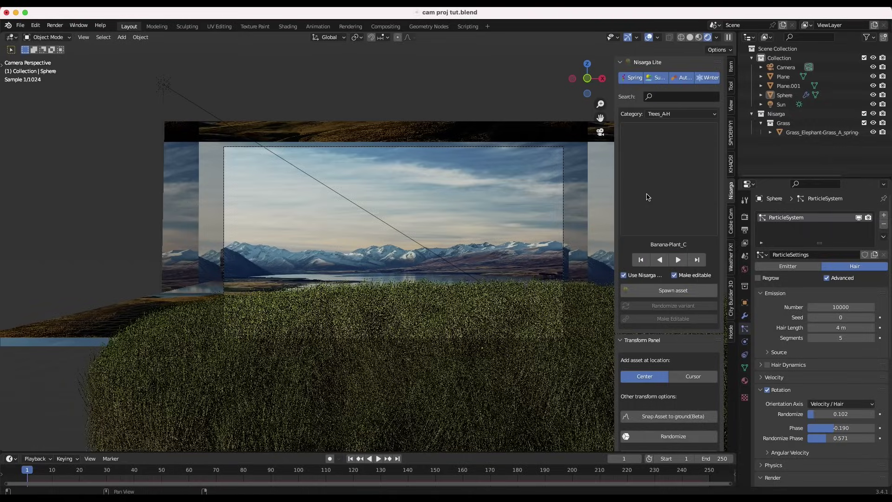
{"action": "left_click", "coordinate": [646, 198]}
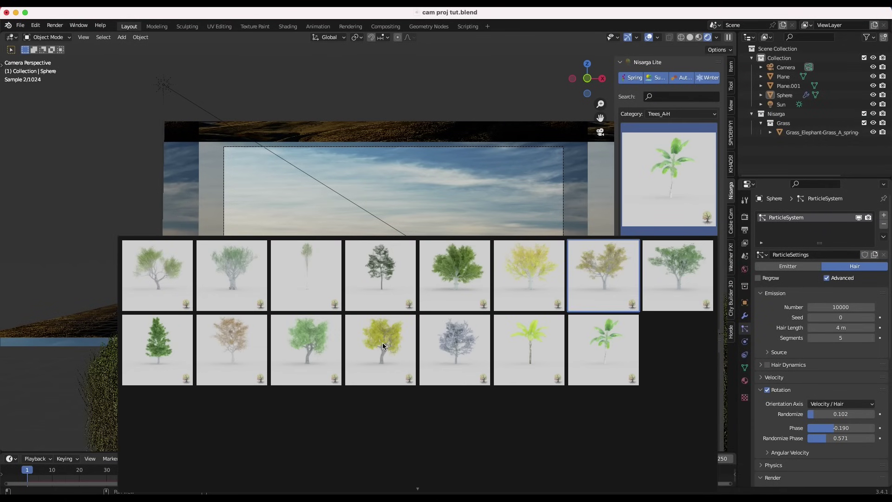
{"action": "left_click", "coordinate": [455, 275]}
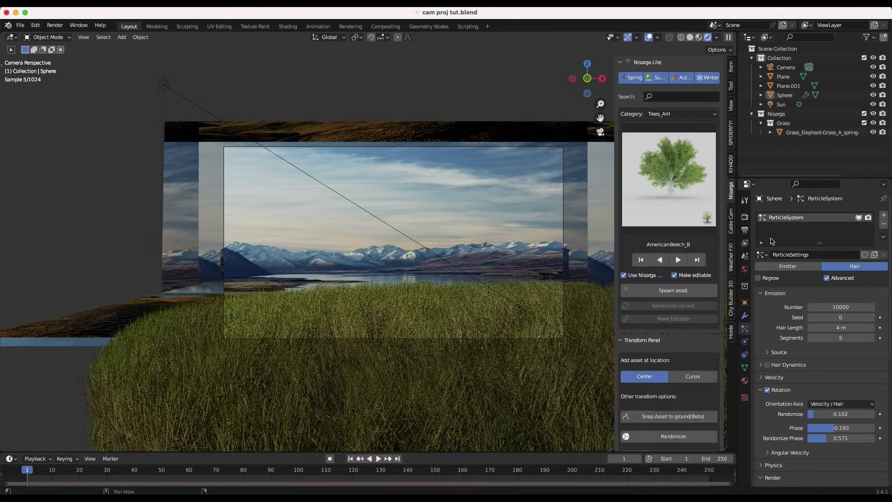
{"action": "left_click", "coordinate": [673, 290]}
{"action": "key", "text": "z"}
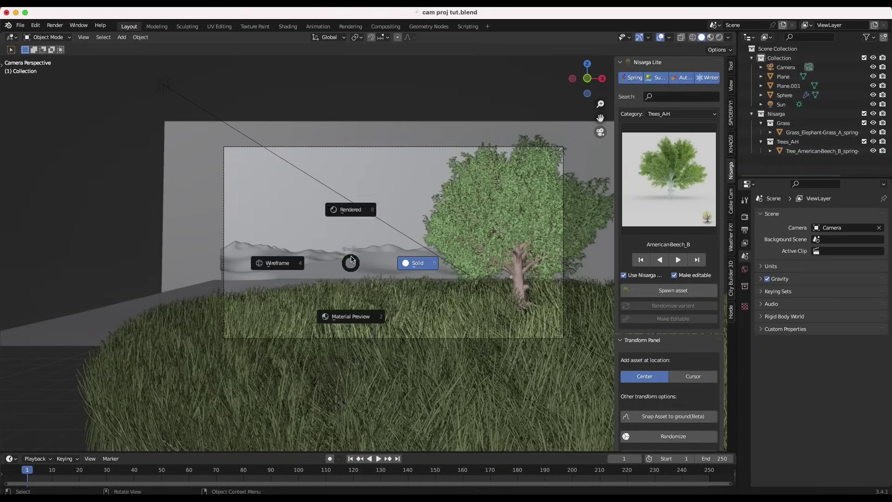
{"action": "left_click", "coordinate": [357, 210]}
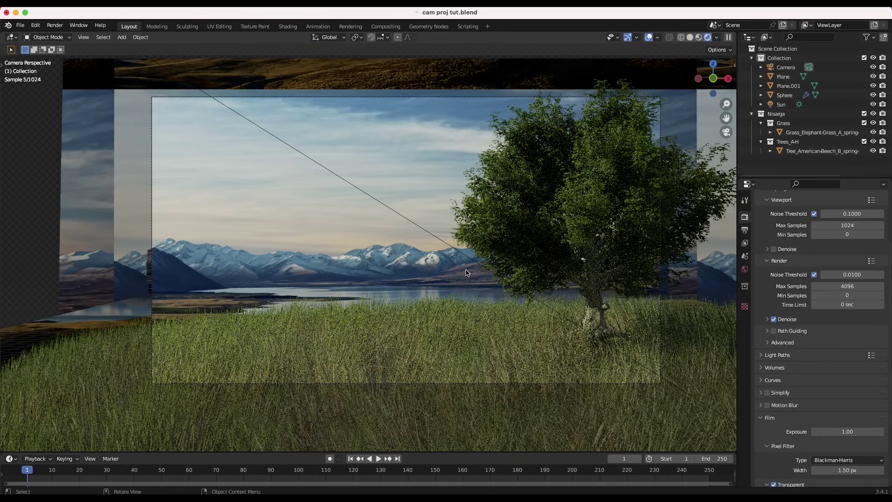